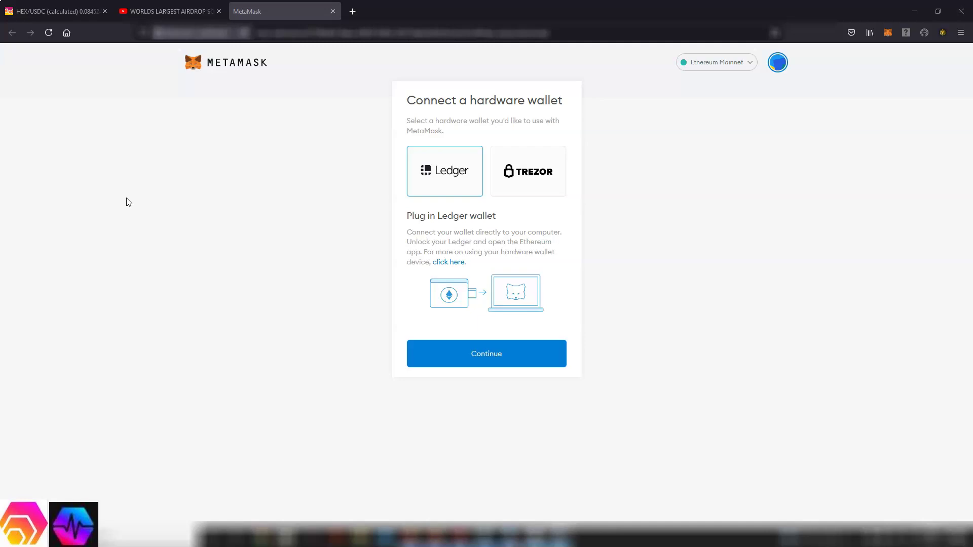
Zoom the HEX/USDC 4h chart out to June–early July and inspect the 04 Jul candle
{"action": "left_click", "coordinate": [56, 12]}
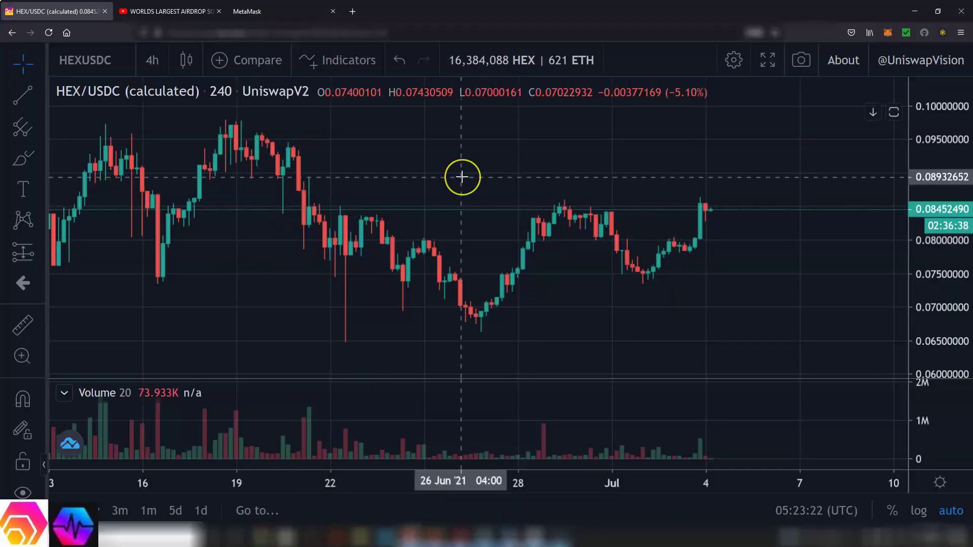
{"action": "scroll", "coordinate": [461, 176], "scroll_direction": "down", "scroll_amount": 5}
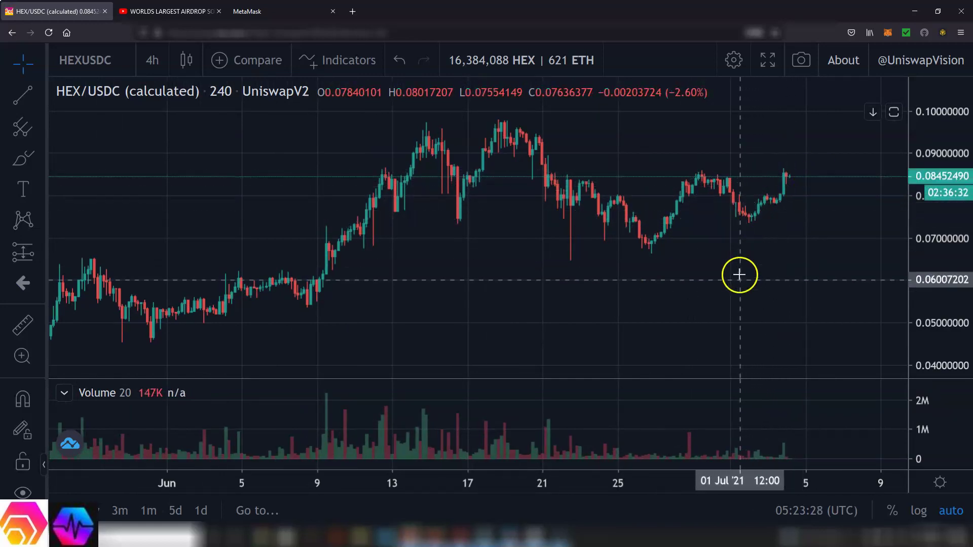
{"action": "left_click_drag", "start_coordinate": [810, 300], "coordinate": [674, 307]}
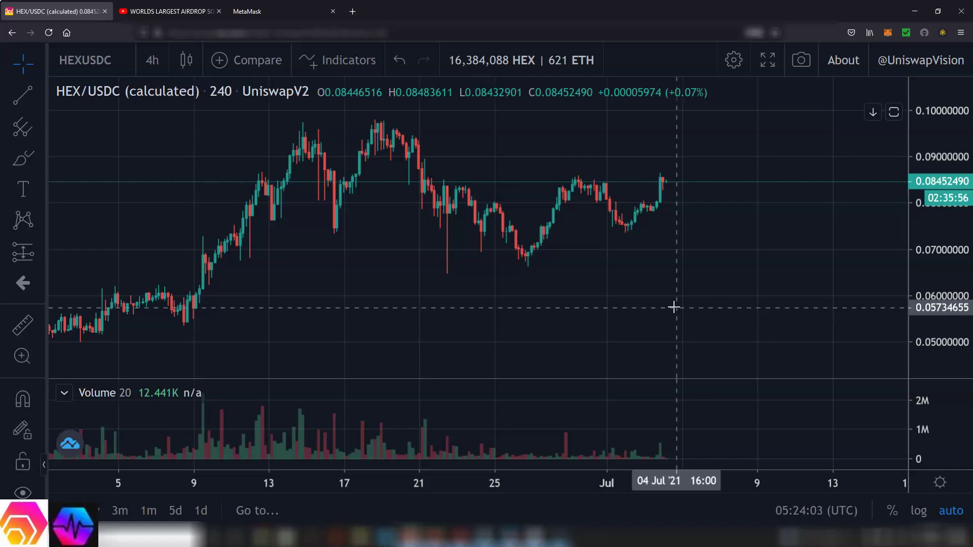
{"action": "left_click", "coordinate": [663, 307]}
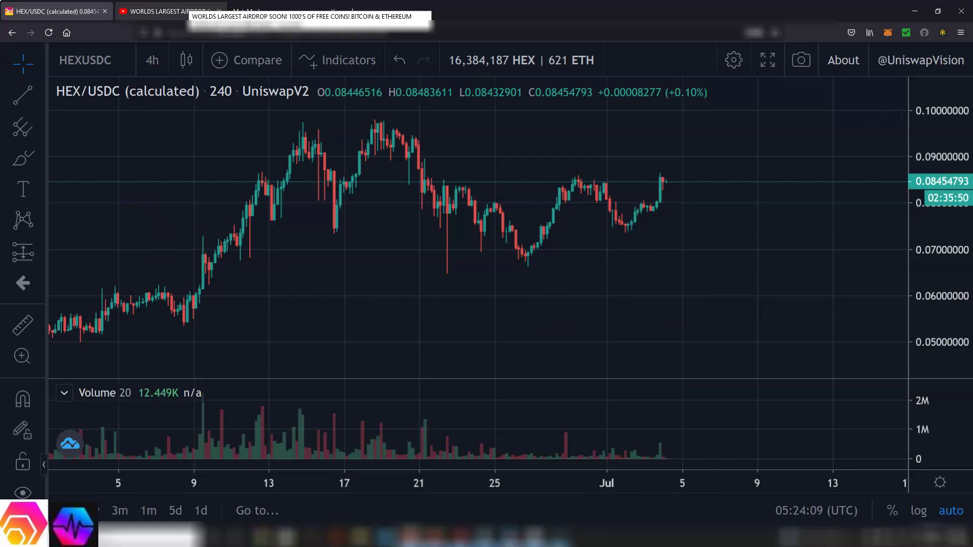
{"action": "left_click", "coordinate": [168, 10]}
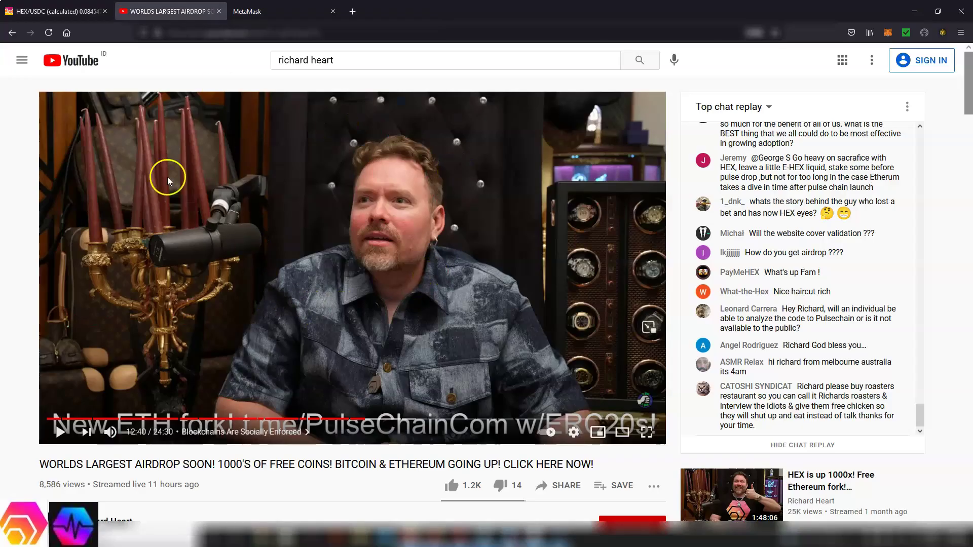
{"action": "left_click", "coordinate": [51, 7]}
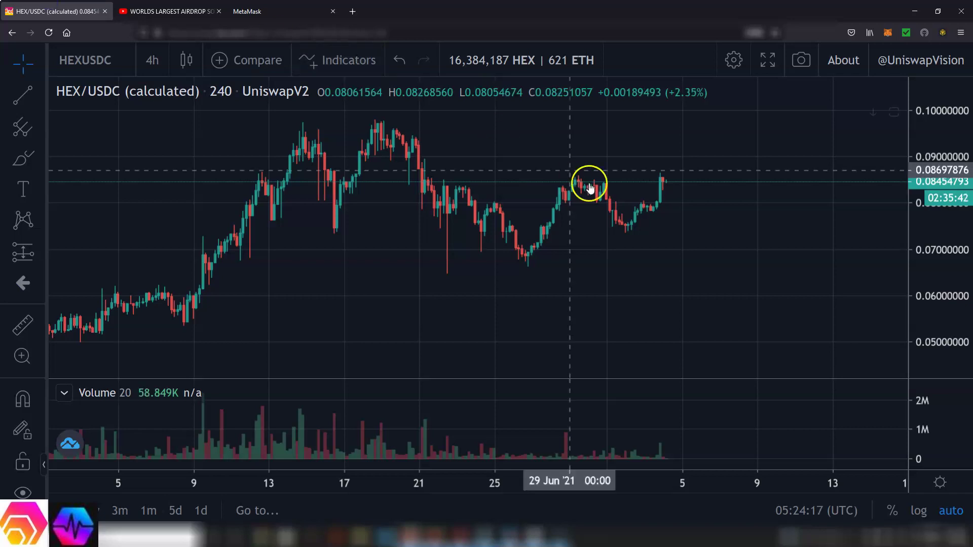
Pan and zoom the HEX/USDC chart out to span April through early July
{"action": "left_click_drag", "start_coordinate": [602, 230], "coordinate": [440, 247]}
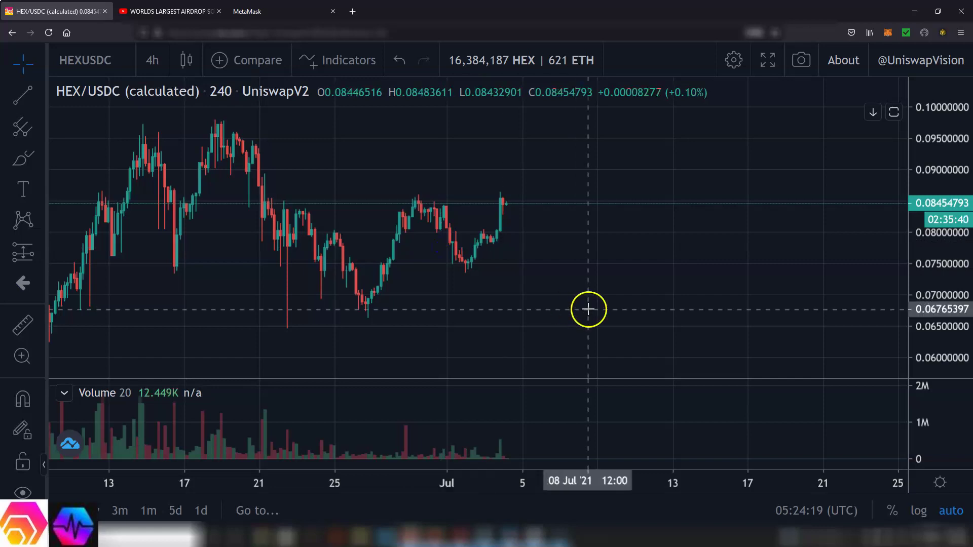
{"action": "left_click_drag", "start_coordinate": [478, 315], "coordinate": [592, 342]}
{"action": "scroll", "coordinate": [592, 342], "scroll_direction": "down", "scroll_amount": 5}
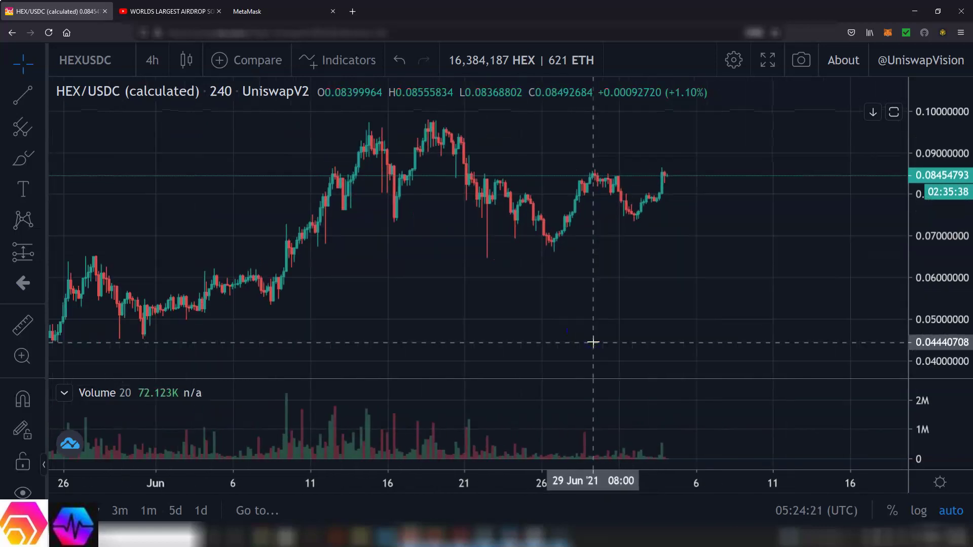
{"action": "scroll", "coordinate": [592, 342], "scroll_direction": "down", "scroll_amount": 4}
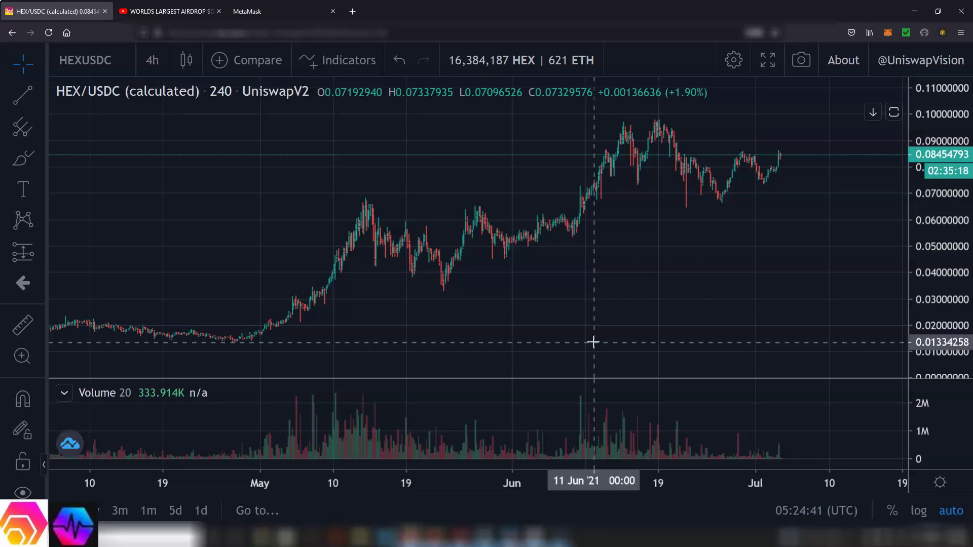
{"action": "left_click_drag", "start_coordinate": [786, 304], "coordinate": [656, 302]}
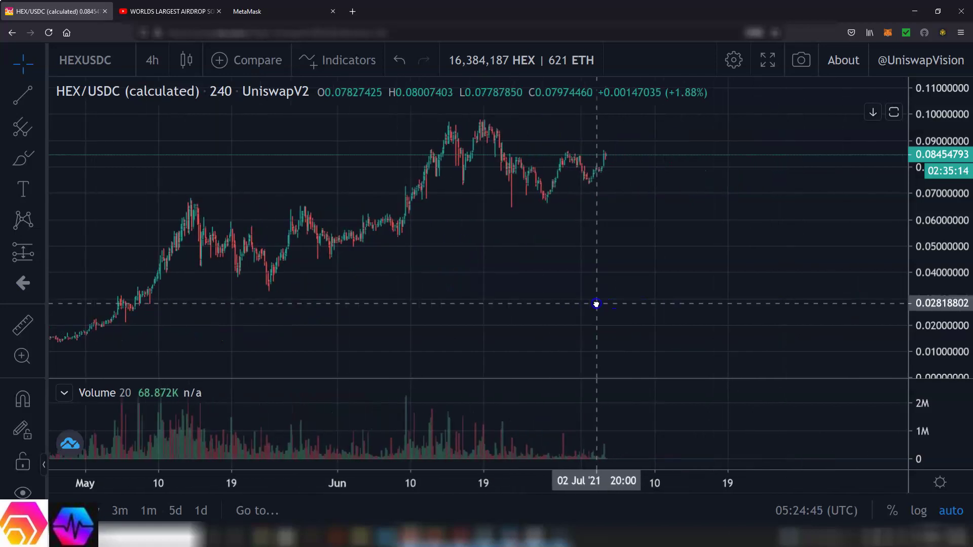
{"action": "left_click_drag", "start_coordinate": [596, 303], "coordinate": [710, 323]}
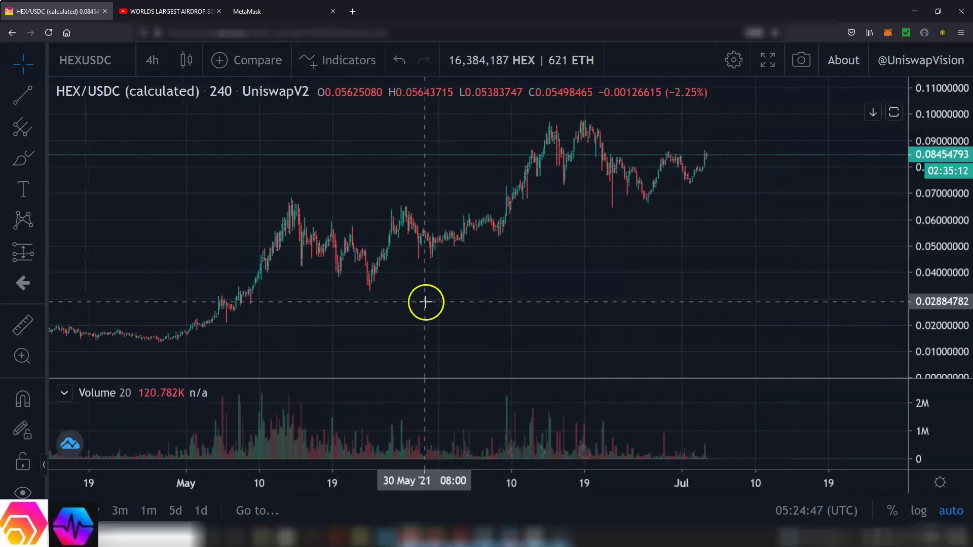
{"action": "left_click_drag", "start_coordinate": [490, 303], "coordinate": [415, 309]}
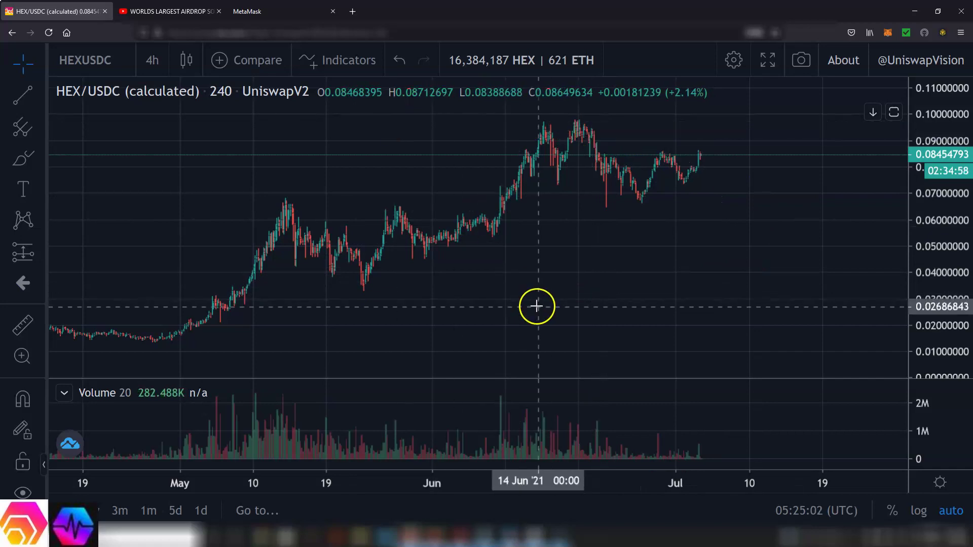
{"action": "left_click_drag", "start_coordinate": [549, 315], "coordinate": [475, 310]}
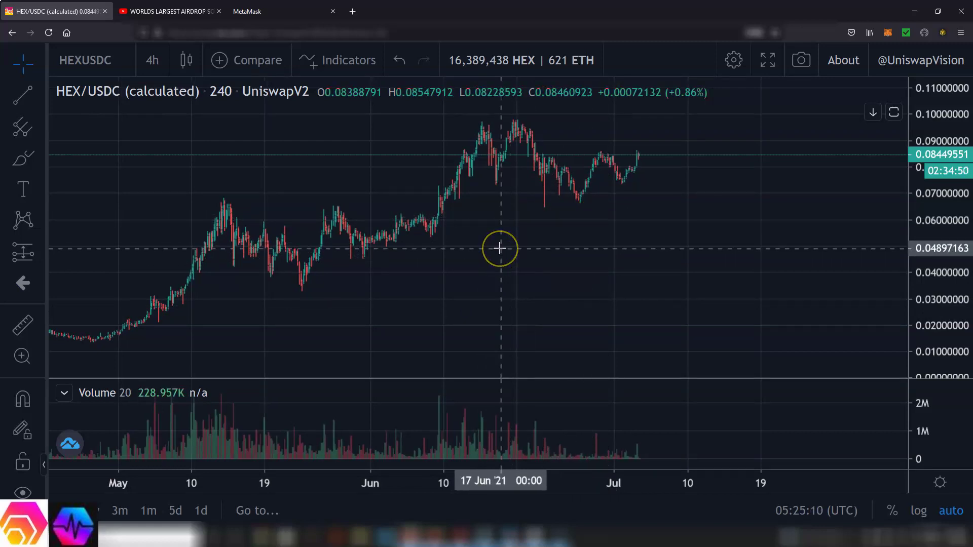
{"action": "left_click_drag", "start_coordinate": [638, 257], "coordinate": [624, 285]}
{"action": "left_click", "coordinate": [247, 10]}
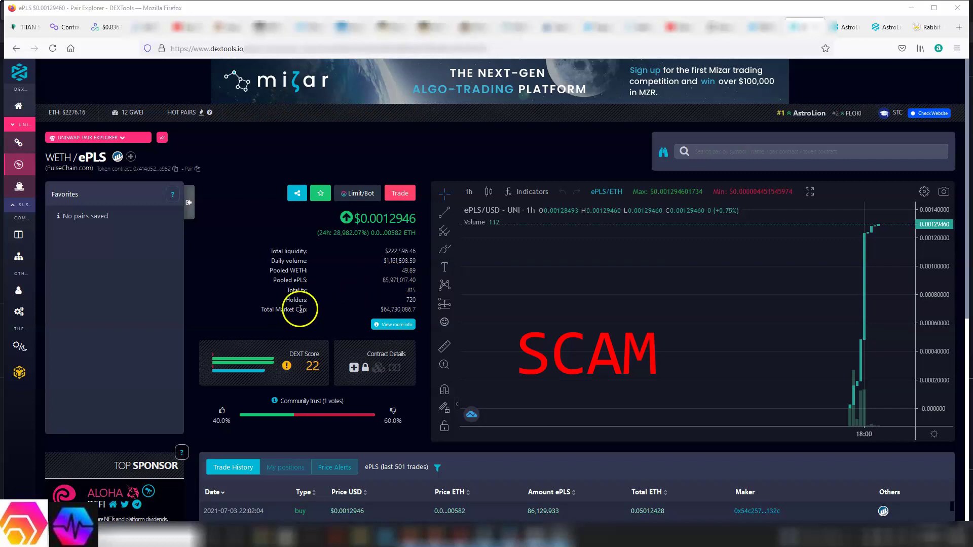
Scroll the WETH/ePLS trade history down to the 2021-07-03 buys from 18:54–18:56
{"action": "scroll", "coordinate": [300, 314], "scroll_direction": "down", "scroll_amount": 1}
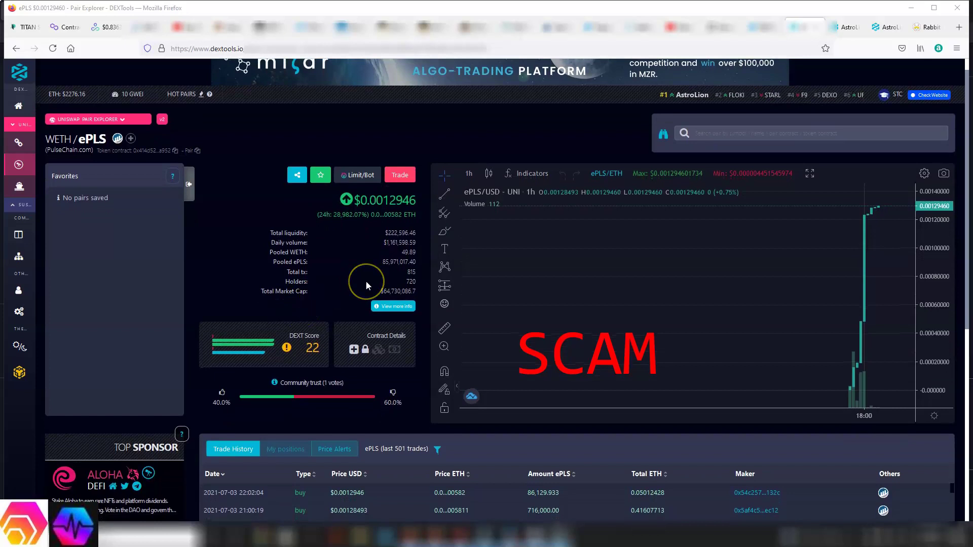
{"action": "scroll", "coordinate": [366, 280], "scroll_direction": "down", "scroll_amount": 5}
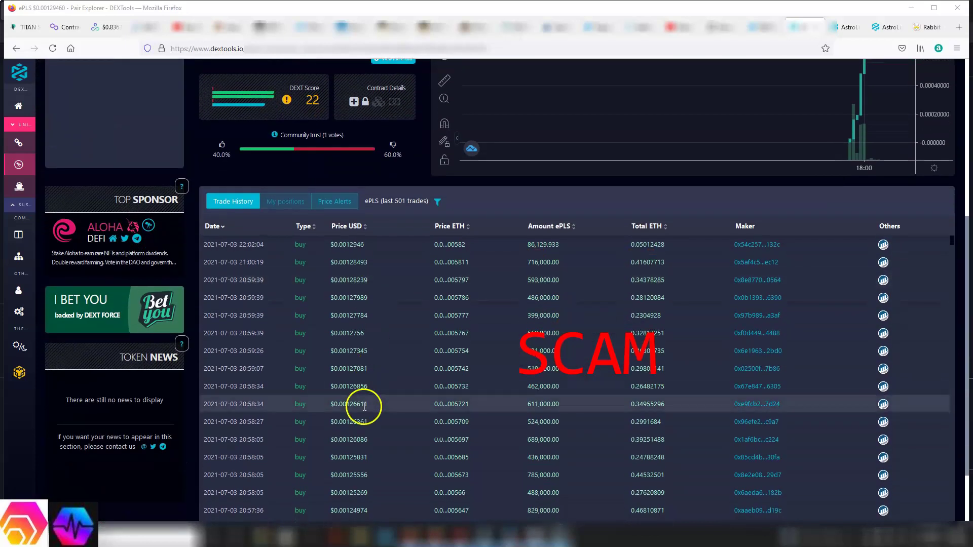
{"action": "scroll", "coordinate": [363, 406], "scroll_direction": "down", "scroll_amount": 3}
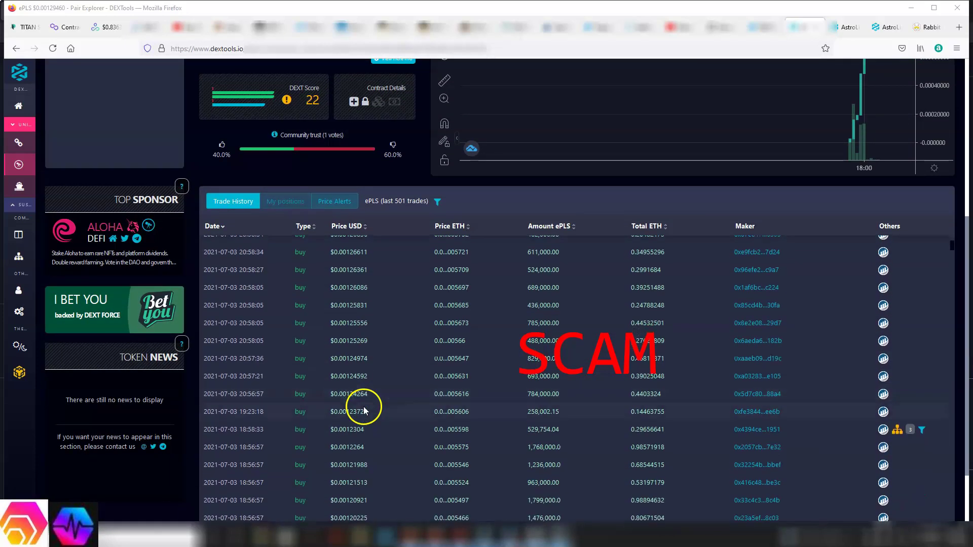
{"action": "scroll", "coordinate": [163, 444], "scroll_direction": "down", "scroll_amount": 1}
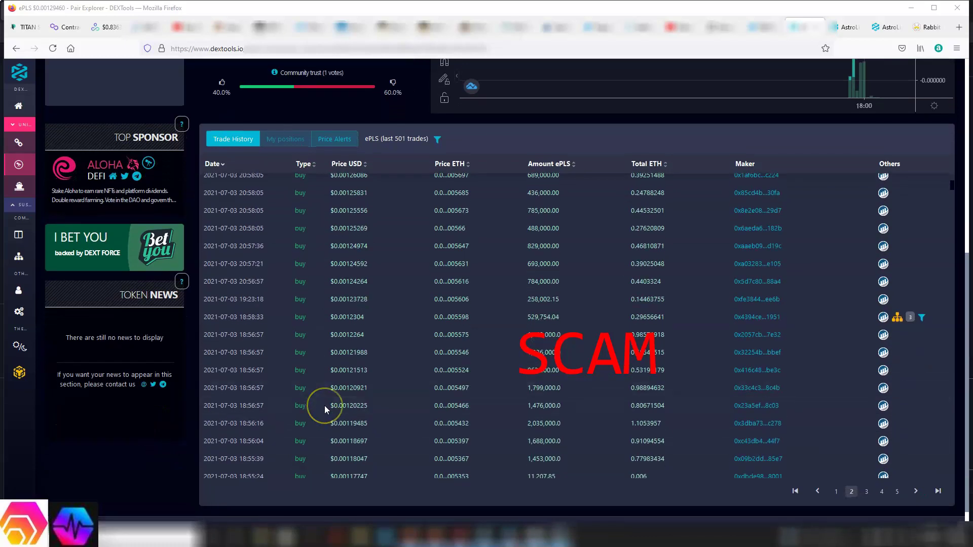
{"action": "scroll", "coordinate": [324, 405], "scroll_direction": "down", "scroll_amount": 3}
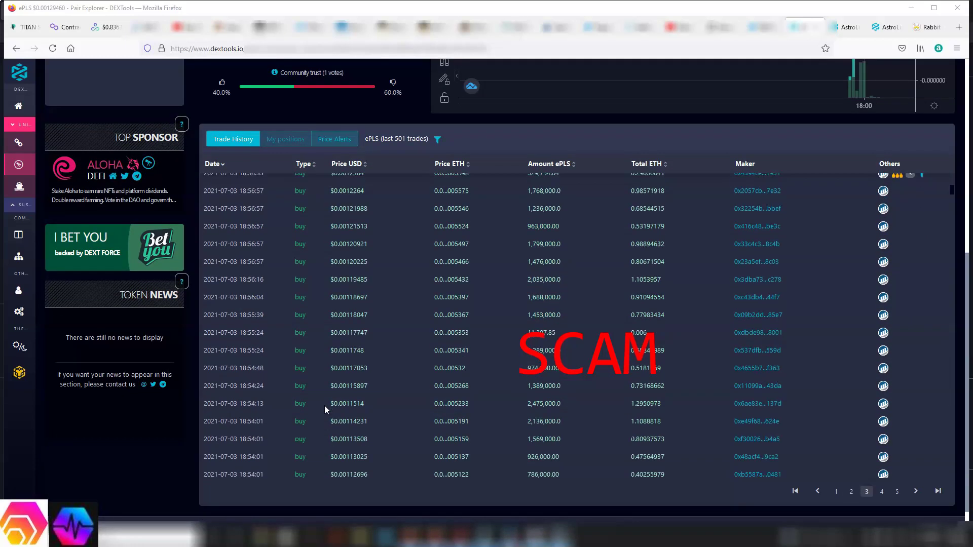
{"action": "scroll", "coordinate": [325, 406], "scroll_direction": "down", "scroll_amount": 1}
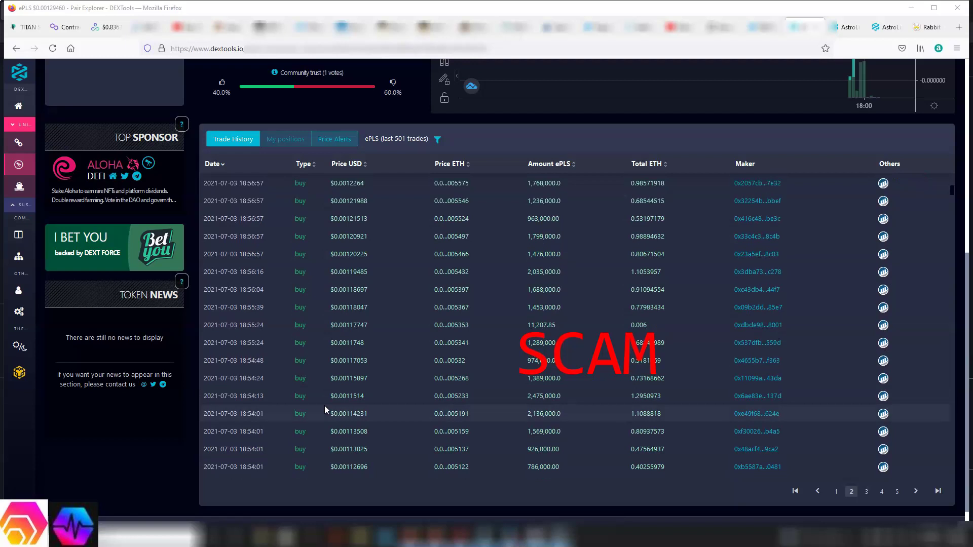
Scroll back up the ePLS pair page before leaving for MetaMask's Ledger connect page
{"action": "scroll", "coordinate": [609, 269], "scroll_direction": "down", "scroll_amount": 2}
{"action": "scroll", "coordinate": [609, 269], "scroll_direction": "up", "scroll_amount": 6}
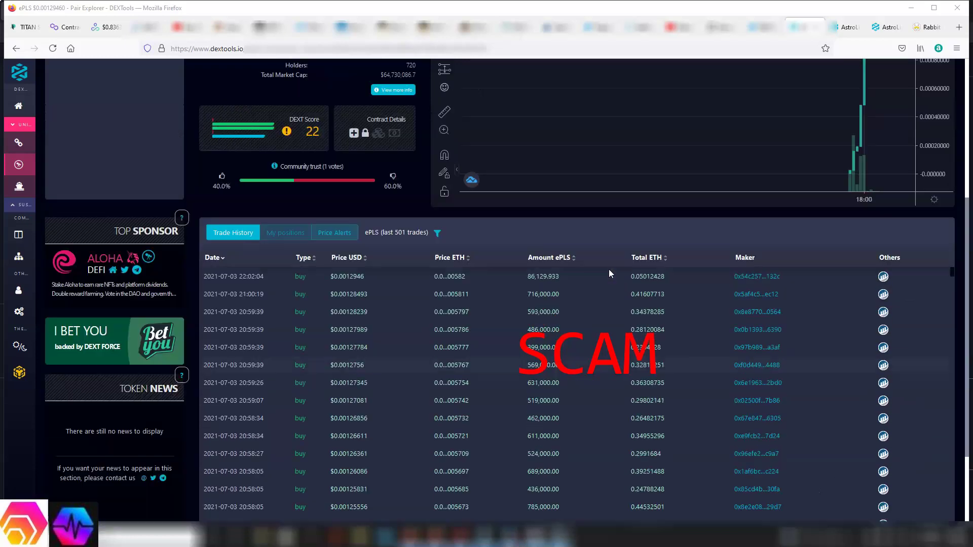
{"action": "scroll", "coordinate": [609, 269], "scroll_direction": "up", "scroll_amount": 2}
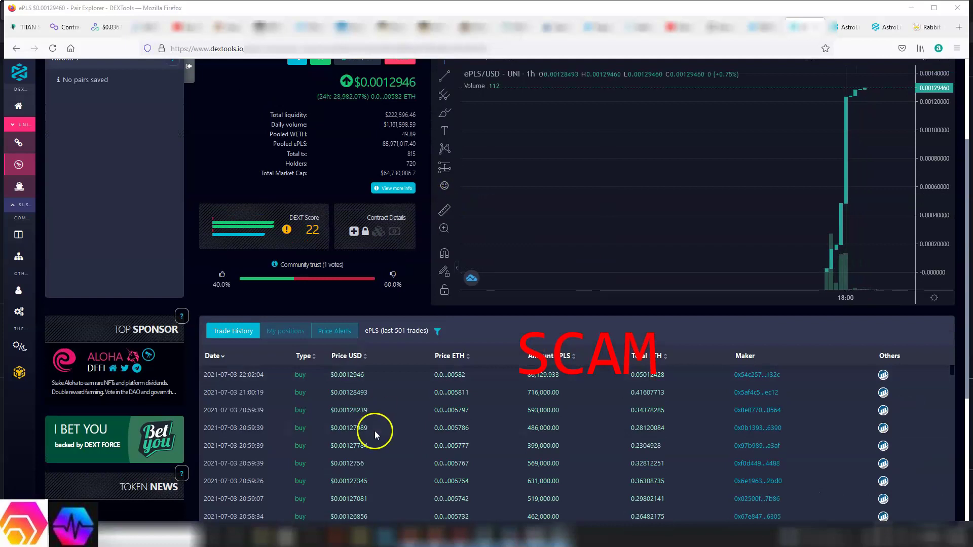
{"action": "scroll", "coordinate": [375, 432], "scroll_direction": "up", "scroll_amount": 2}
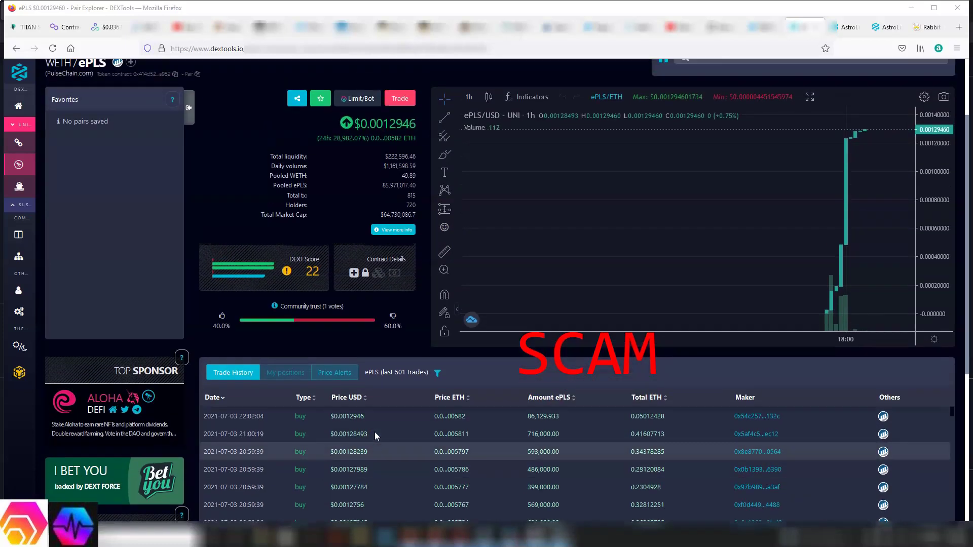
{"action": "scroll", "coordinate": [375, 432], "scroll_direction": "up", "scroll_amount": 1}
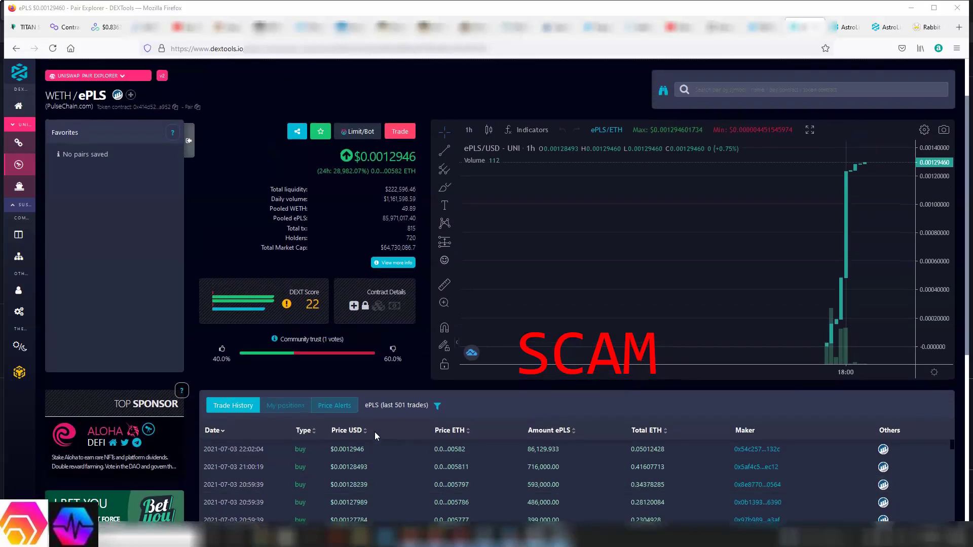
{"action": "scroll", "coordinate": [375, 432], "scroll_direction": "up", "scroll_amount": 1}
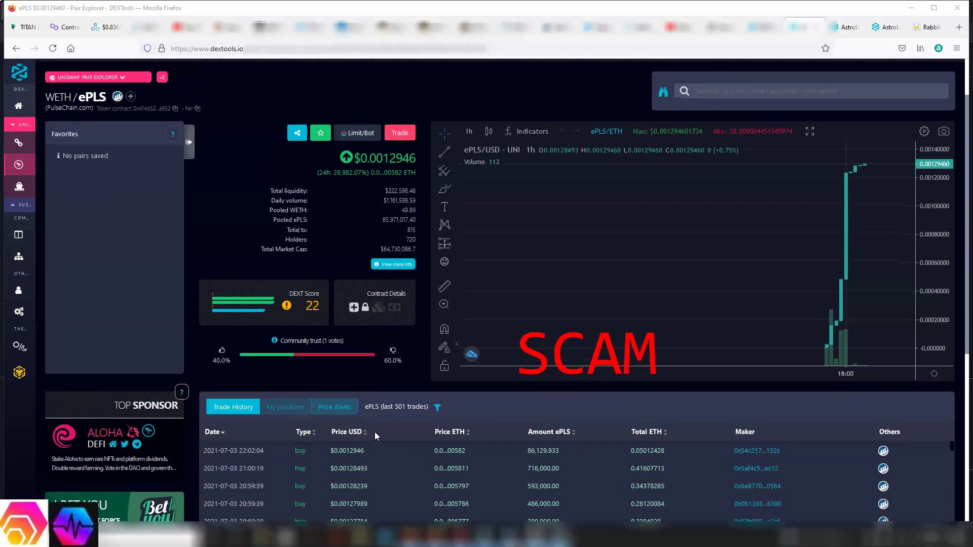
{"action": "scroll", "coordinate": [375, 432], "scroll_direction": "up", "scroll_amount": 1}
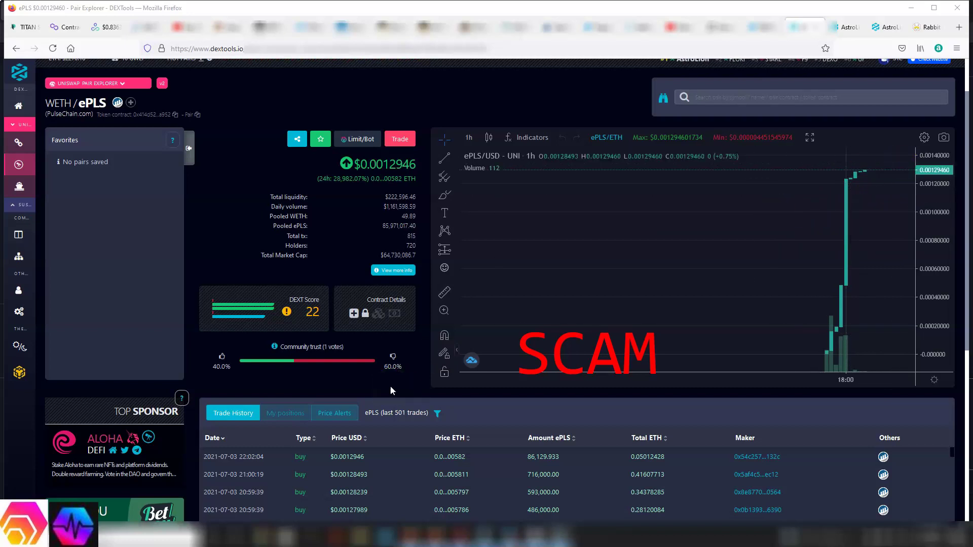
{"action": "scroll", "coordinate": [390, 390], "scroll_direction": "up", "scroll_amount": 1}
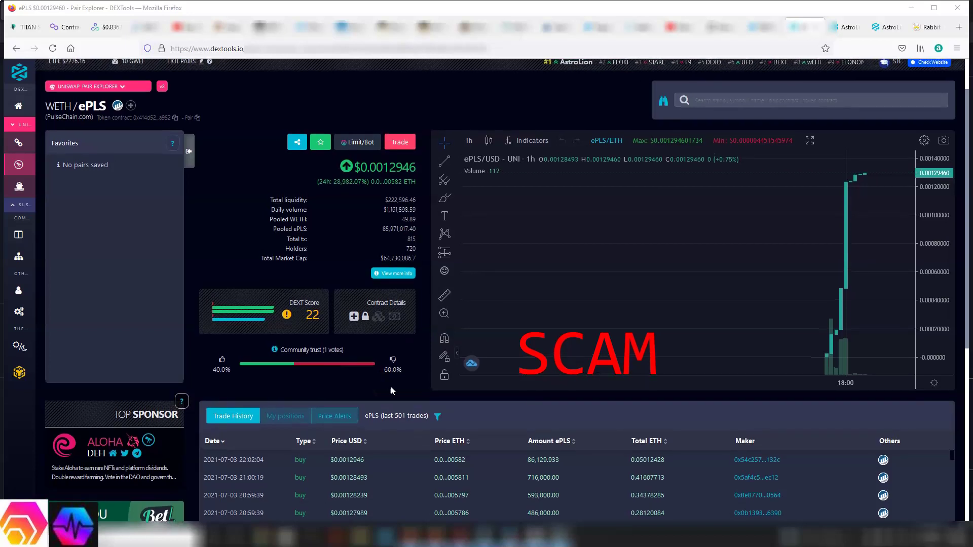
{"action": "scroll", "coordinate": [390, 390], "scroll_direction": "up", "scroll_amount": 1}
{"action": "scroll", "coordinate": [390, 390], "scroll_direction": "up", "scroll_amount": 1}
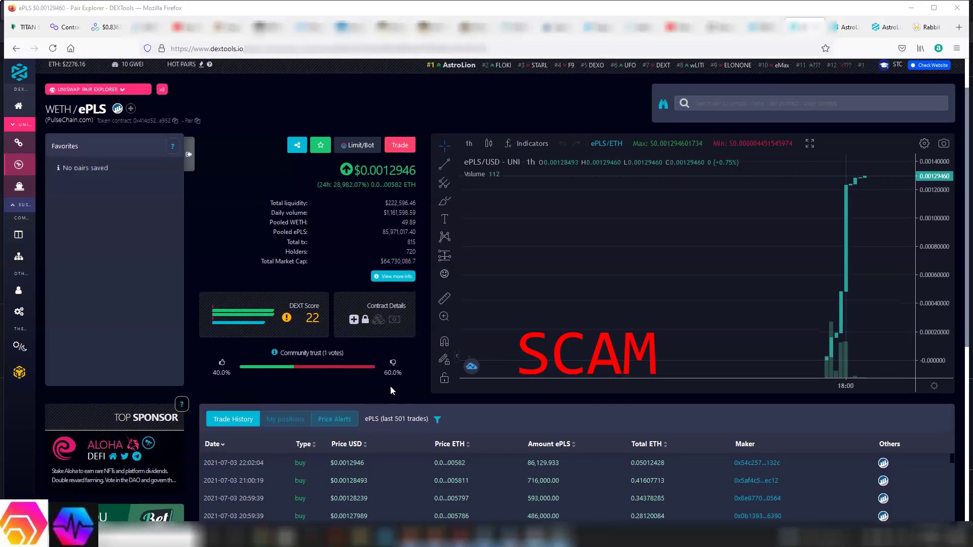
{"action": "scroll", "coordinate": [390, 391], "scroll_direction": "up", "scroll_amount": 1}
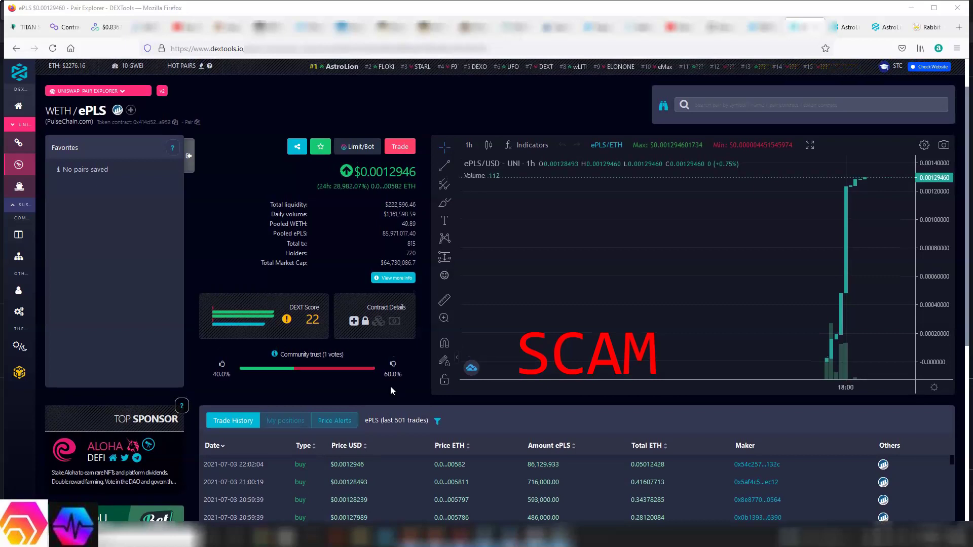
{"action": "scroll", "coordinate": [390, 388], "scroll_direction": "up", "scroll_amount": 1}
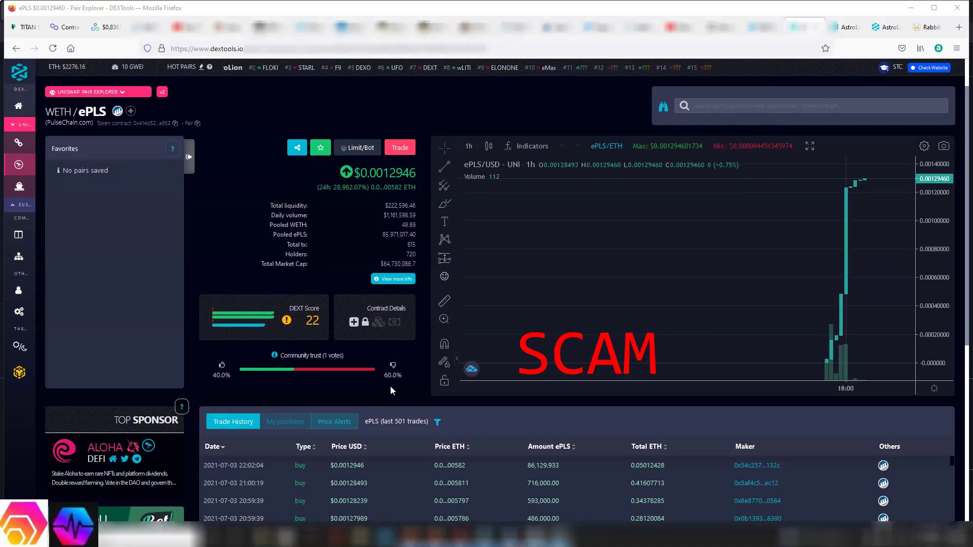
{"action": "scroll", "coordinate": [391, 390], "scroll_direction": "up", "scroll_amount": 1}
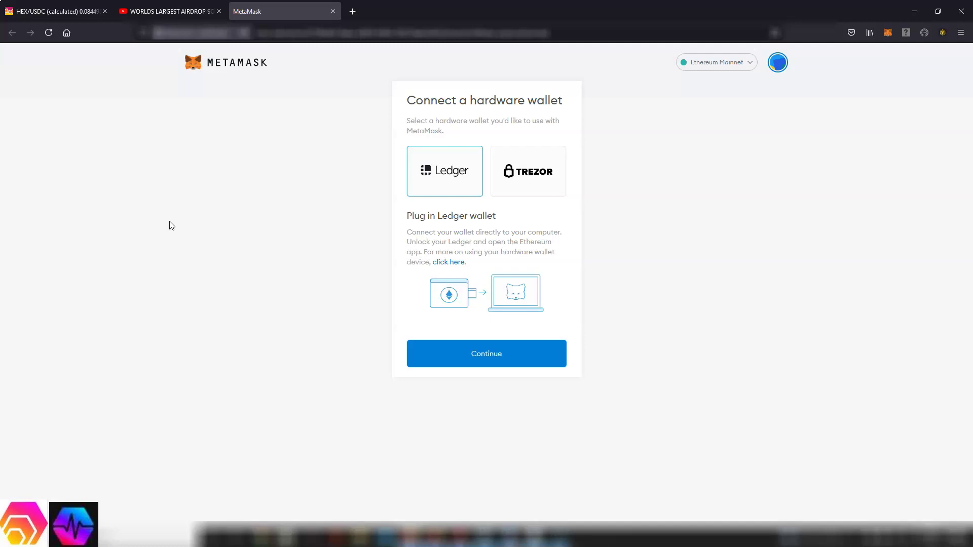
{"action": "left_click", "coordinate": [891, 34]}
{"action": "left_click", "coordinate": [877, 60]}
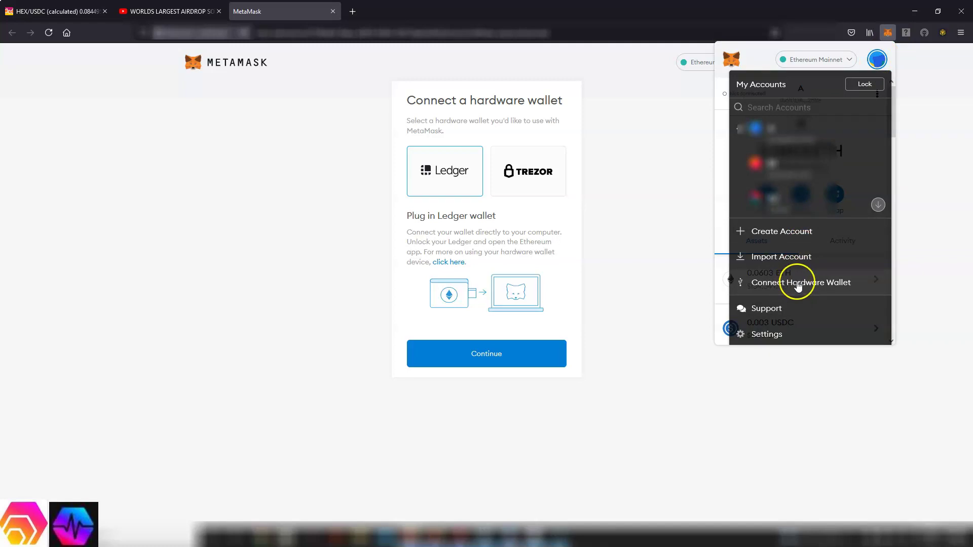
{"action": "left_click", "coordinate": [605, 252]}
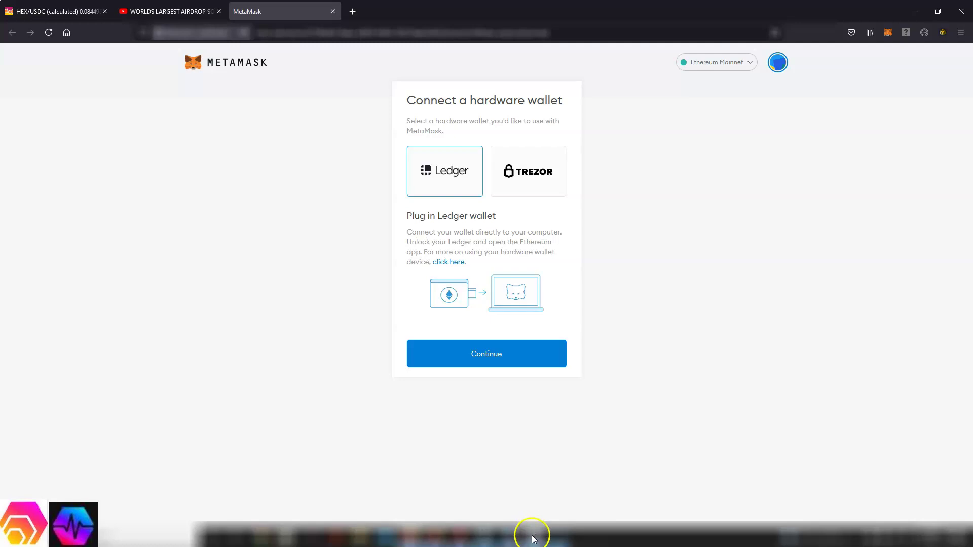
{"action": "mouse_move", "coordinate": [534, 541]}
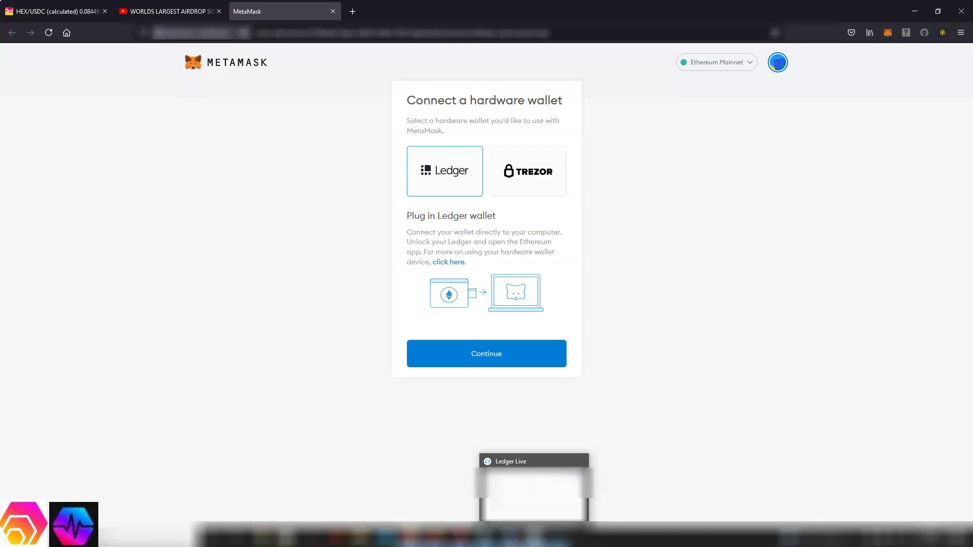
View the Ledger Live Ethereum account holding 0 ETH, then return to MetaMask
{"action": "left_click", "coordinate": [529, 542]}
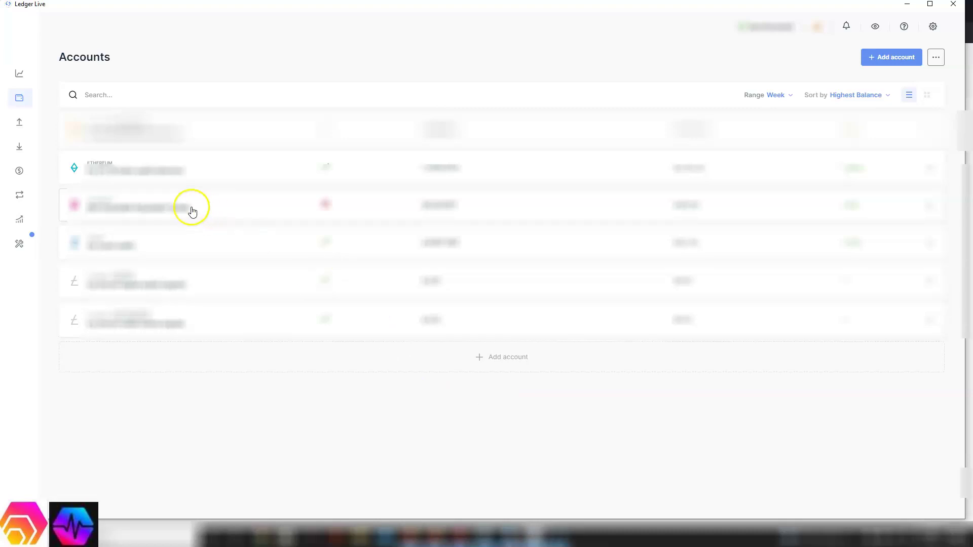
{"action": "left_click", "coordinate": [132, 163]}
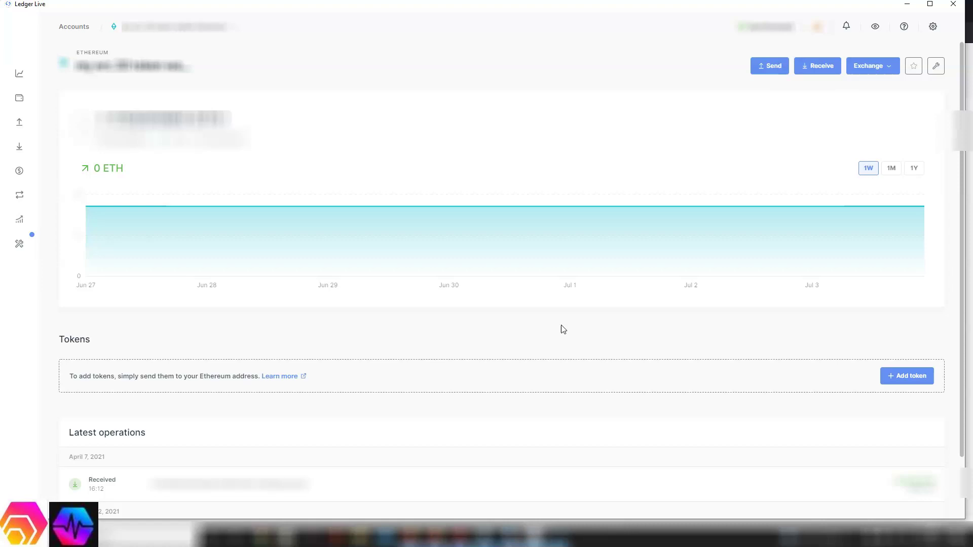
{"action": "left_click", "coordinate": [534, 369]}
Check MetaMask's network list, keep Ethereum Mainnet, and return to the Ledger connect page
{"action": "left_click", "coordinate": [413, 535]}
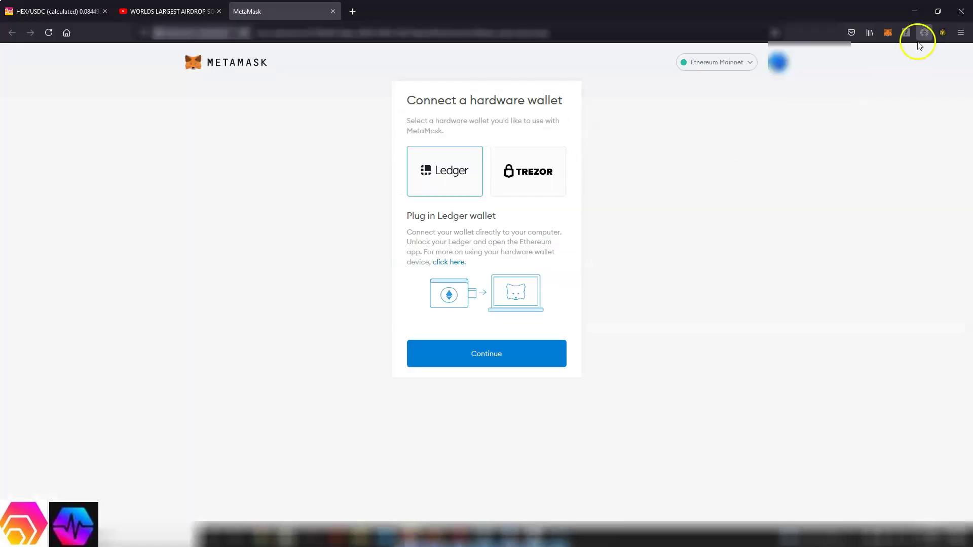
{"action": "left_click", "coordinate": [888, 33]}
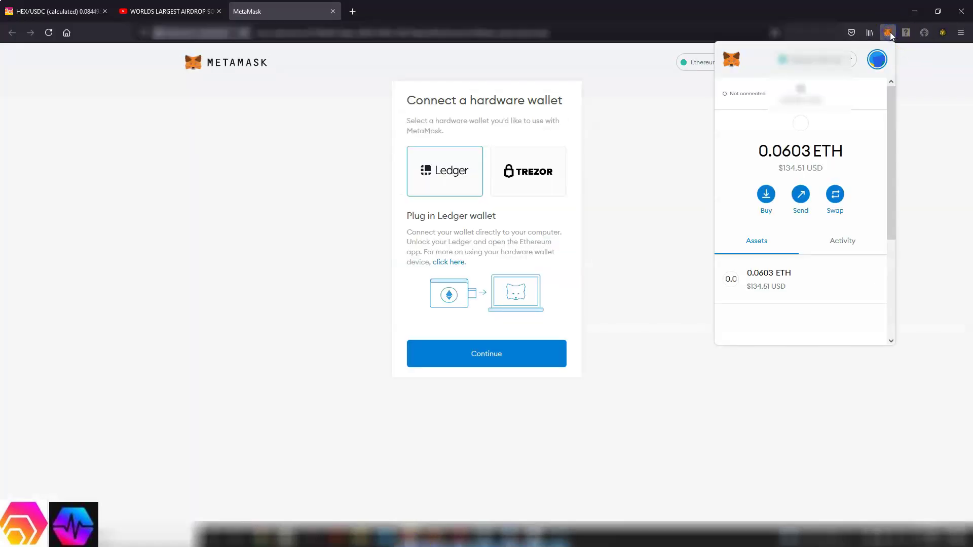
{"action": "left_click", "coordinate": [839, 62]}
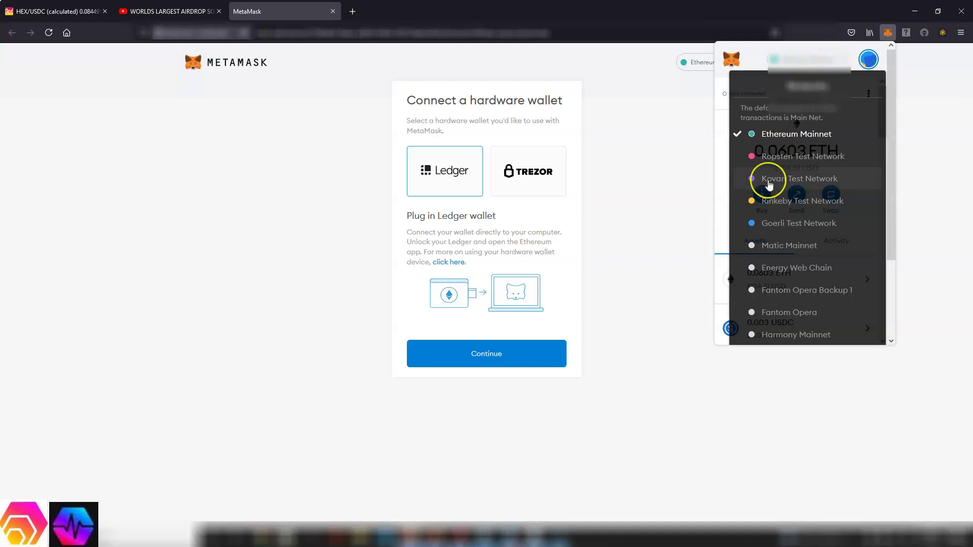
{"action": "scroll", "coordinate": [768, 186], "scroll_direction": "down", "scroll_amount": 1}
{"action": "scroll", "coordinate": [769, 184], "scroll_direction": "down", "scroll_amount": 5}
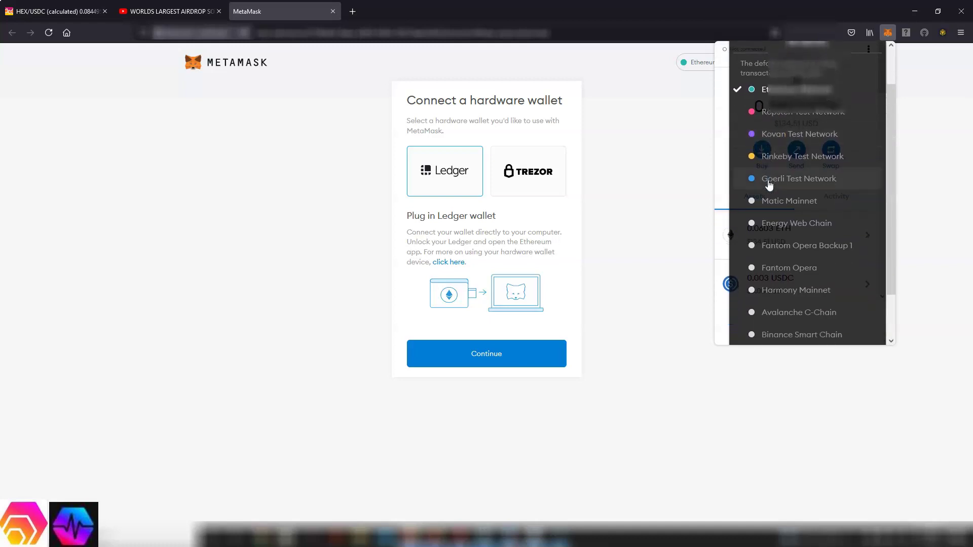
{"action": "scroll", "coordinate": [769, 184], "scroll_direction": "up", "scroll_amount": 5}
{"action": "scroll", "coordinate": [769, 184], "scroll_direction": "down", "scroll_amount": 5}
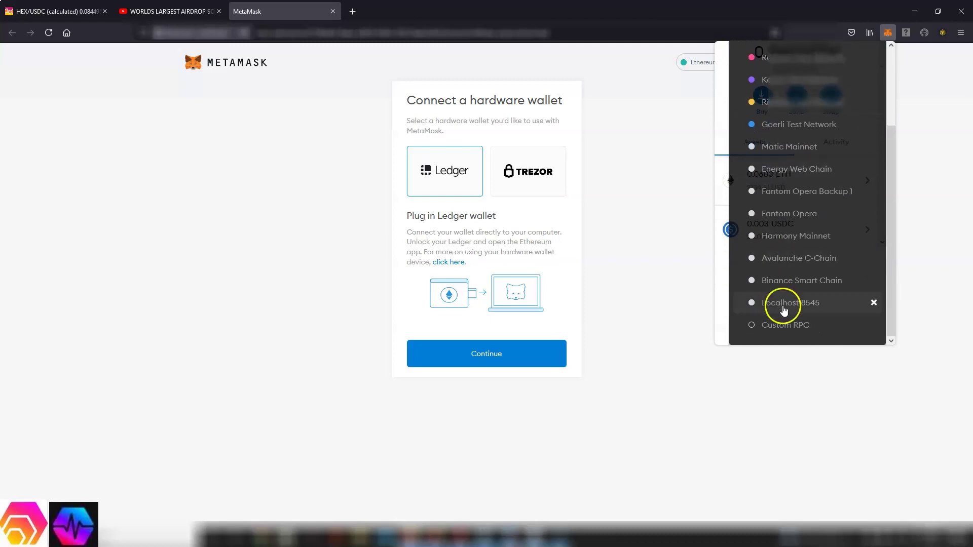
{"action": "scroll", "coordinate": [811, 57], "scroll_direction": "up", "scroll_amount": 3}
{"action": "scroll", "coordinate": [810, 57], "scroll_direction": "up", "scroll_amount": 2}
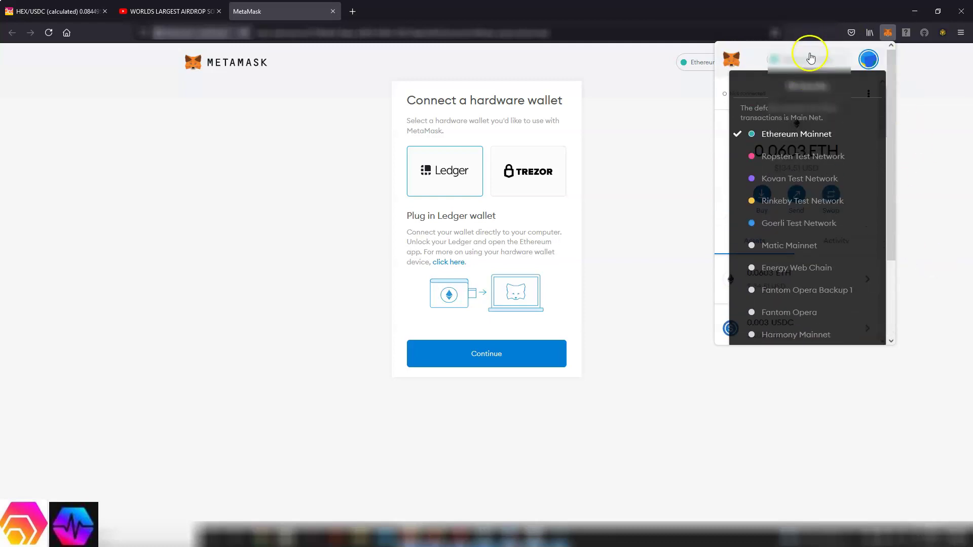
{"action": "left_click", "coordinate": [845, 64]}
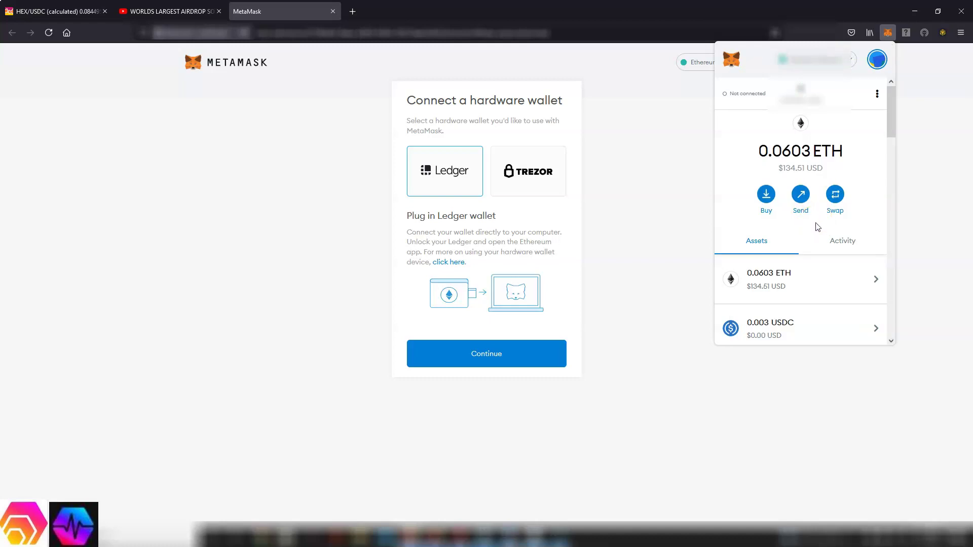
{"action": "left_click", "coordinate": [535, 541]}
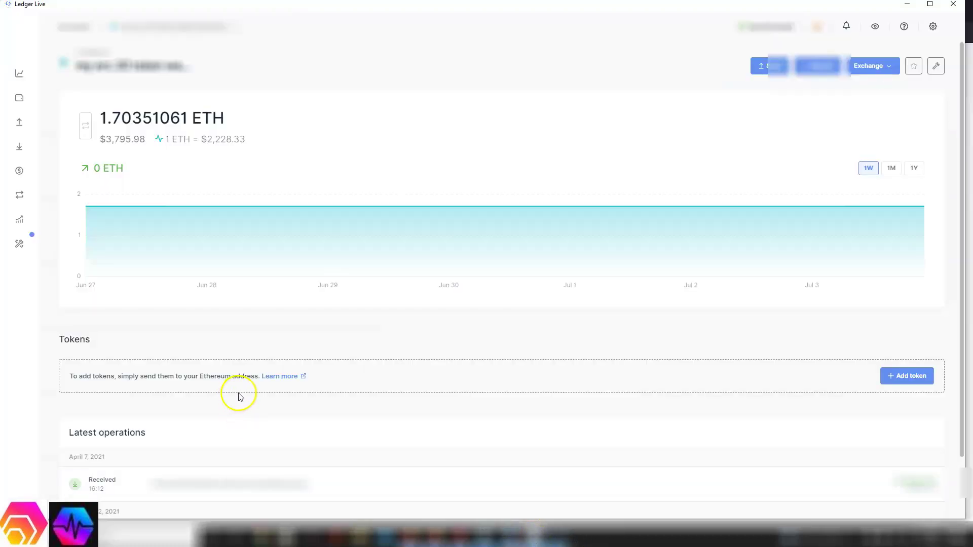
{"action": "left_click", "coordinate": [532, 542]}
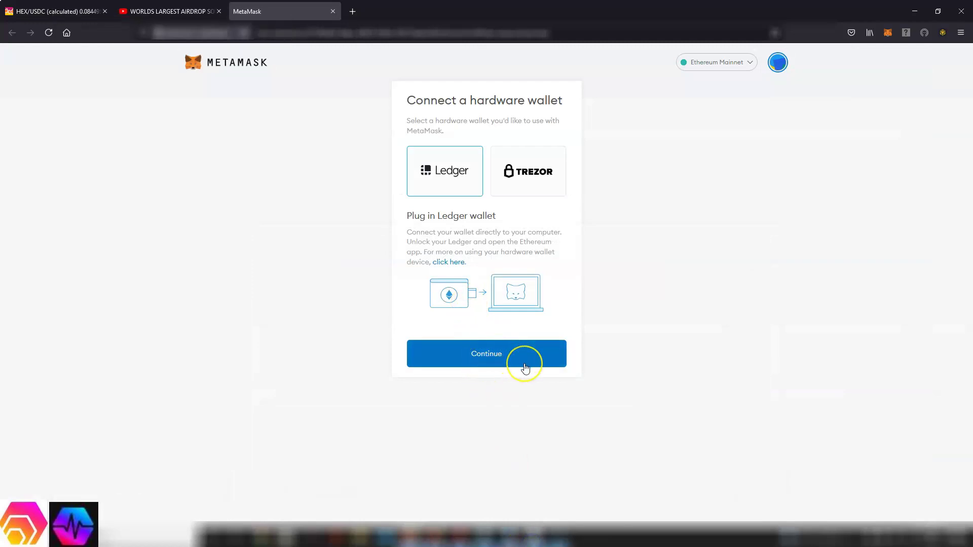
Show the MetaMask wallet panel with 0.0603 ETH ($134.51 USD) and 0.003 USDC
{"action": "left_click", "coordinate": [890, 32]}
{"action": "left_click", "coordinate": [868, 62]}
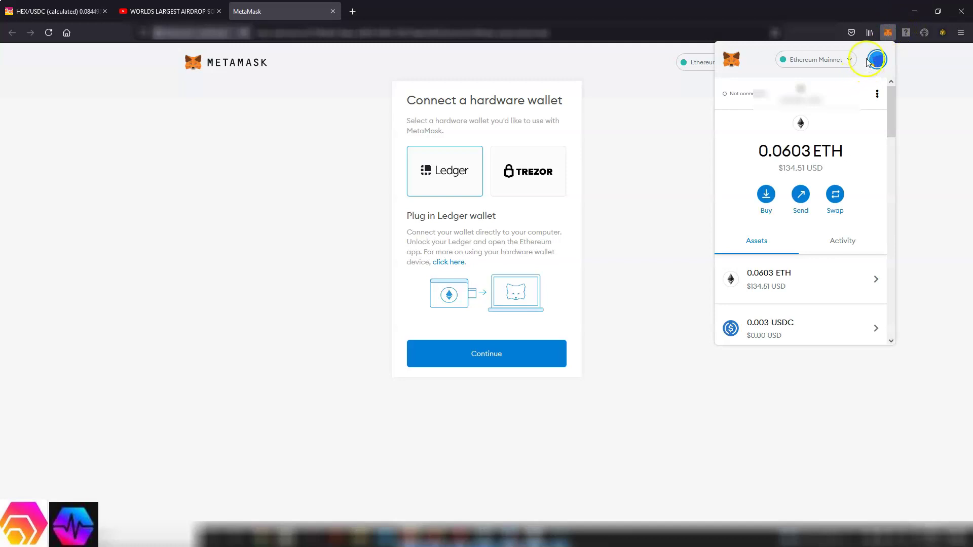
Connect the Ledger and reach its account list, leaving account 2 unselected
{"action": "left_click", "coordinate": [504, 365]}
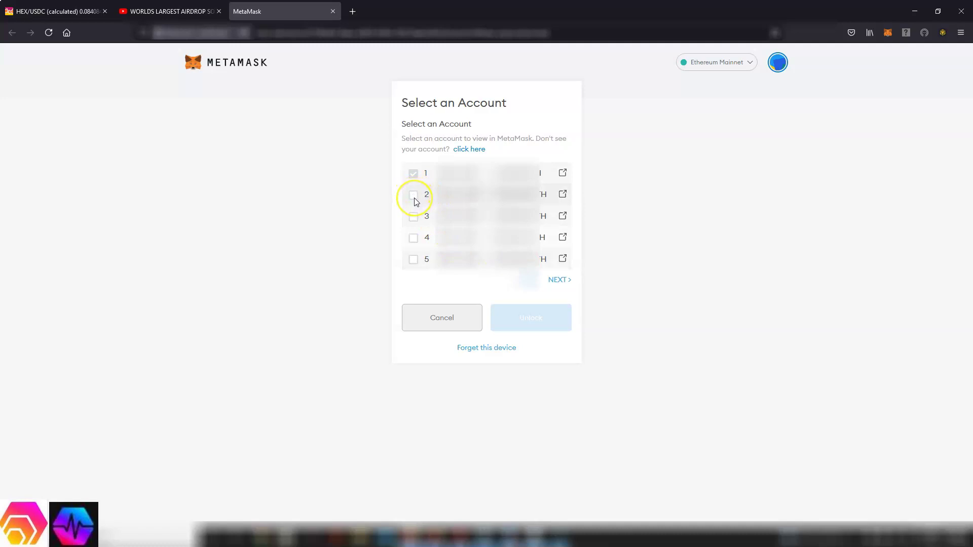
{"action": "left_click", "coordinate": [414, 197]}
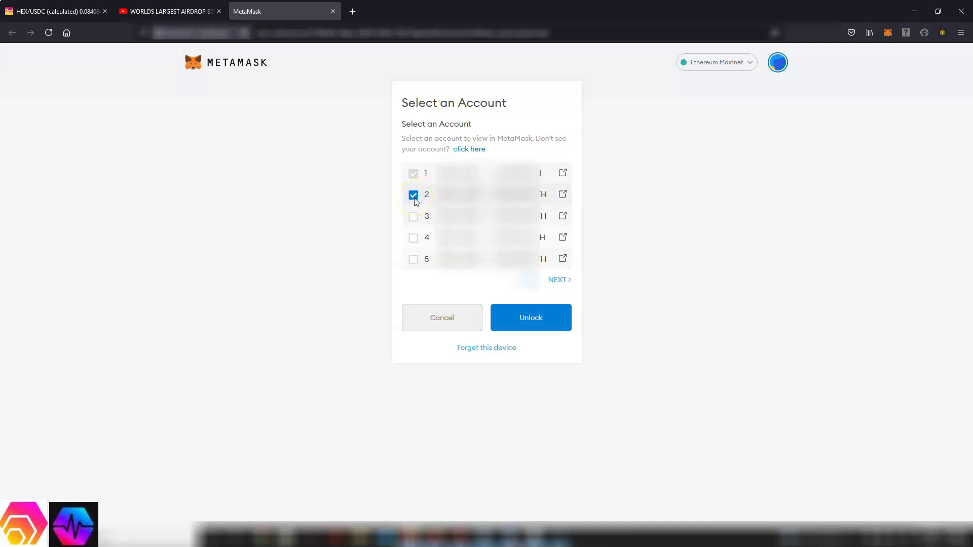
{"action": "left_click", "coordinate": [415, 201]}
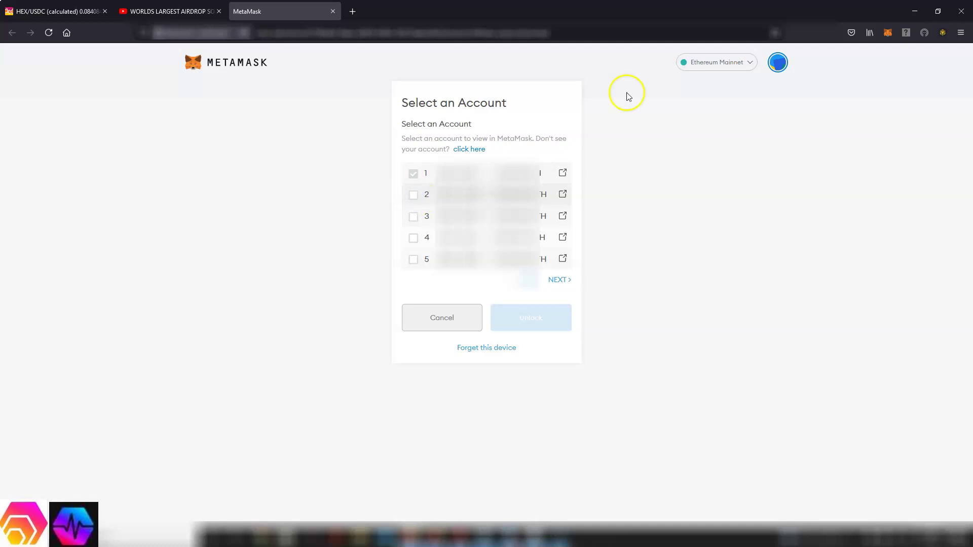
Switch MetaMask to the hardware account holding 1.7035 ETH
{"action": "left_click", "coordinate": [888, 33]}
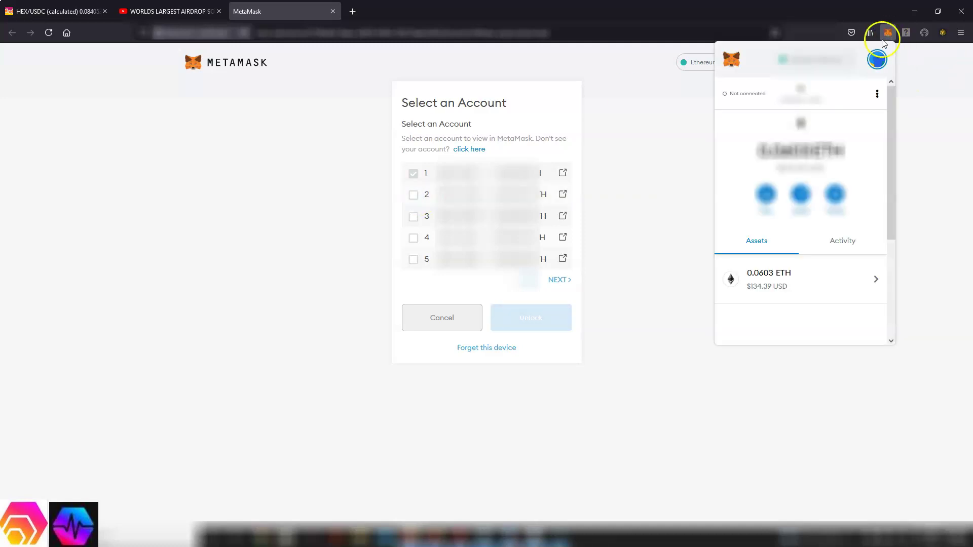
{"action": "left_click", "coordinate": [877, 60]}
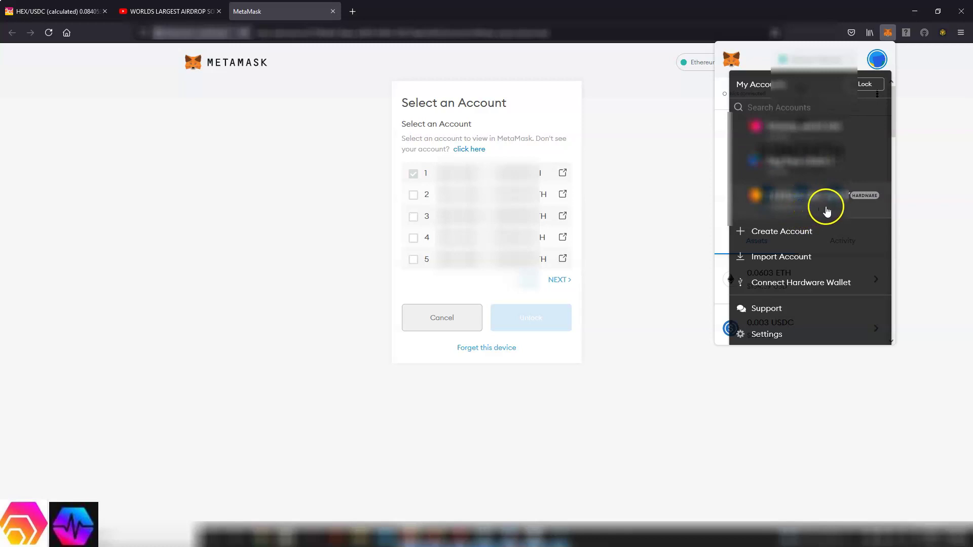
{"action": "mouse_move", "coordinate": [848, 210]}
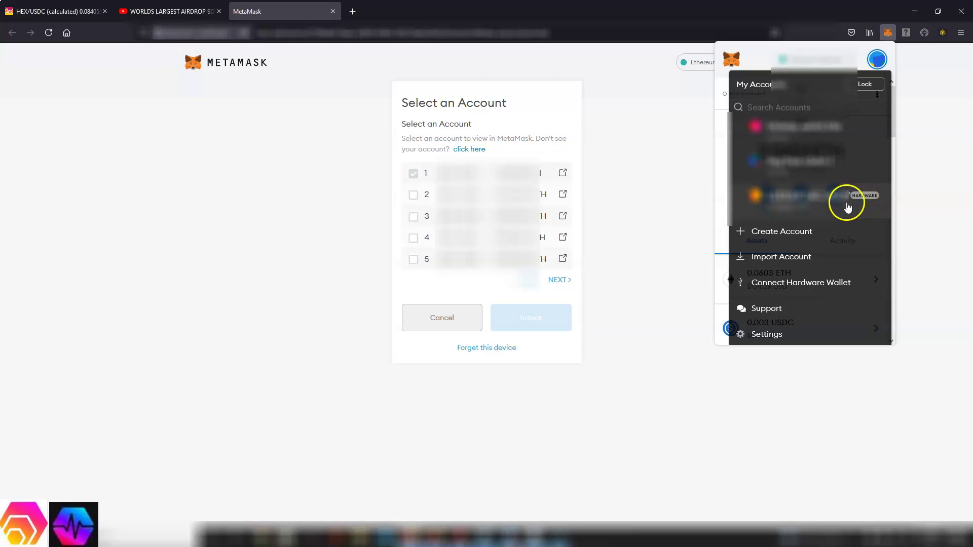
{"action": "left_click", "coordinate": [836, 207]}
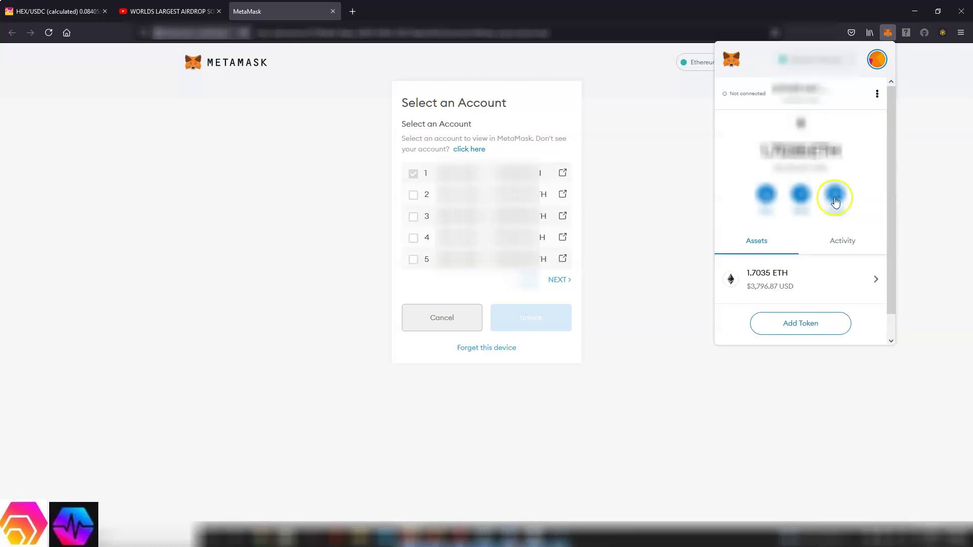
Copy that account's address to the clipboard
{"action": "scroll", "coordinate": [835, 203], "scroll_direction": "down", "scroll_amount": 1}
{"action": "scroll", "coordinate": [836, 201], "scroll_direction": "up", "scroll_amount": 2}
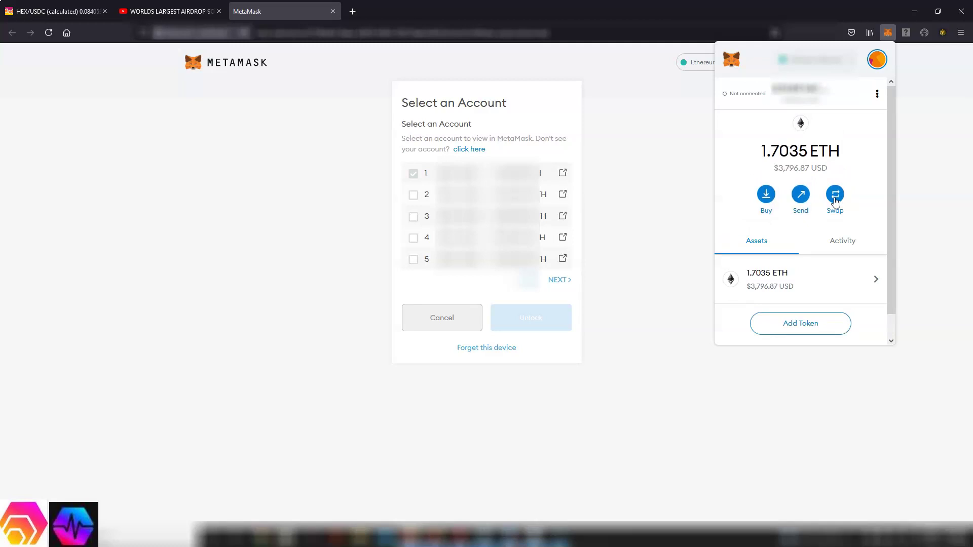
{"action": "scroll", "coordinate": [835, 202], "scroll_direction": "down", "scroll_amount": 1}
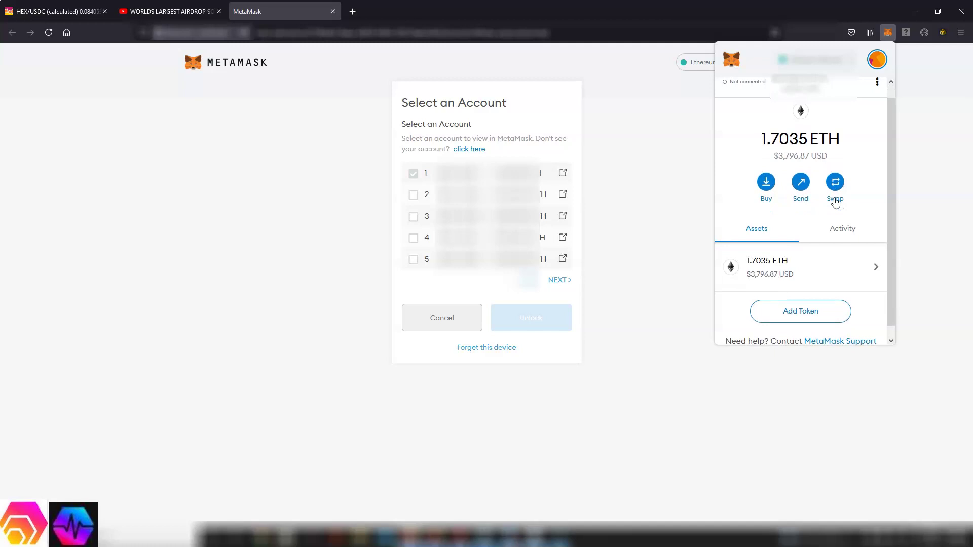
{"action": "scroll", "coordinate": [836, 202], "scroll_direction": "up", "scroll_amount": 1}
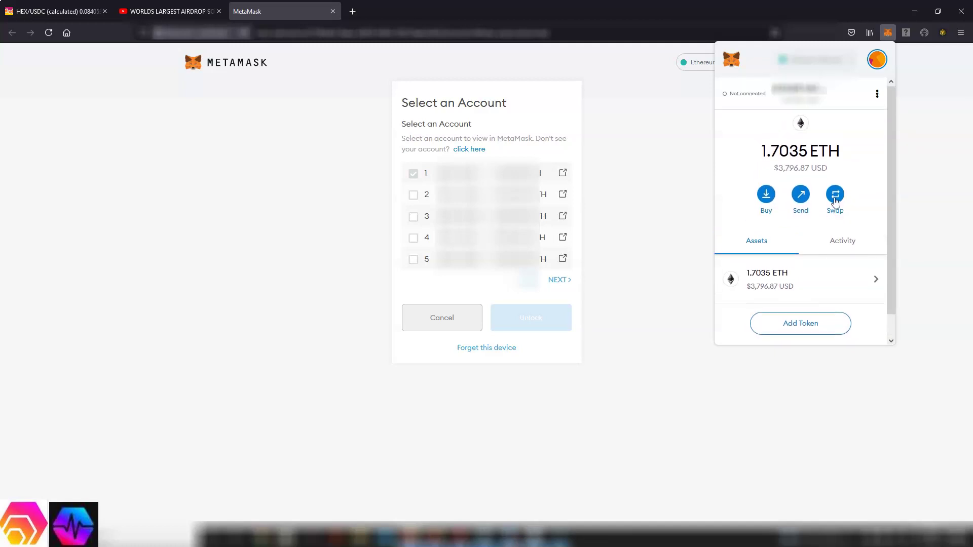
{"action": "left_click", "coordinate": [804, 95]}
{"action": "scroll", "coordinate": [810, 221], "scroll_direction": "down", "scroll_amount": 1}
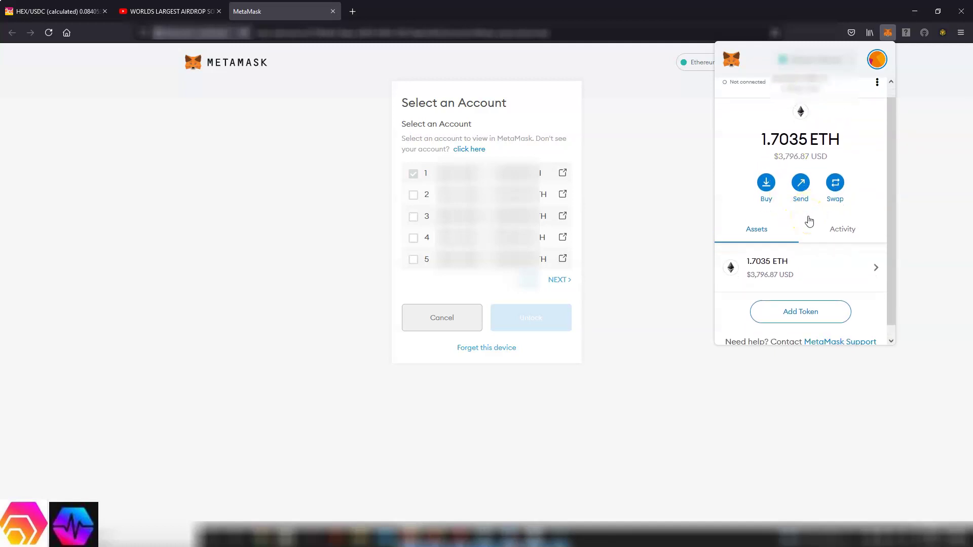
Prepare a 0.002 ETH send to the pasted address, reaching a 0.002126 ETH confirmation
{"action": "left_click", "coordinate": [804, 184]}
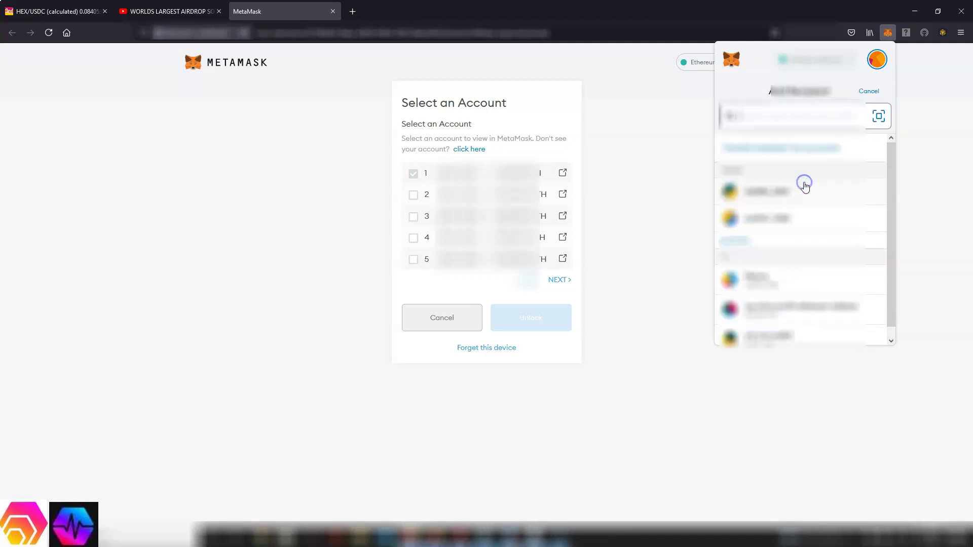
{"action": "left_click", "coordinate": [755, 118]}
{"action": "key", "text": "ctrl+v"}
{"action": "left_click", "coordinate": [785, 202]}
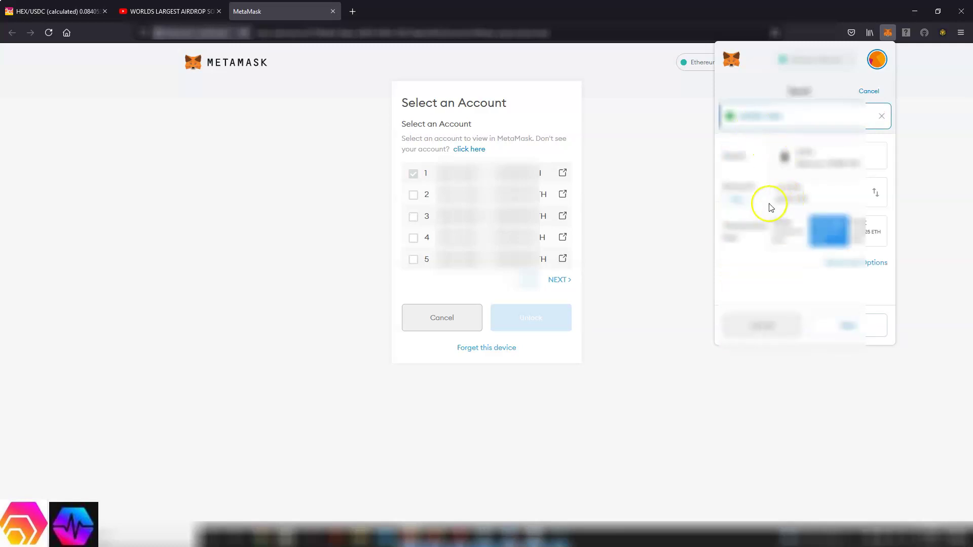
{"action": "left_click", "coordinate": [781, 193]}
{"action": "type", "text": "0.05"}
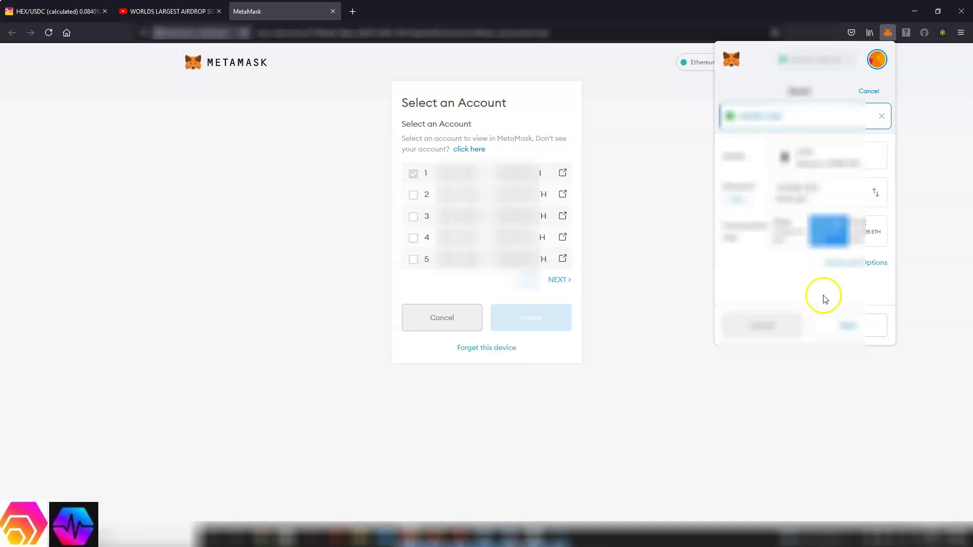
{"action": "left_click", "coordinate": [840, 331]}
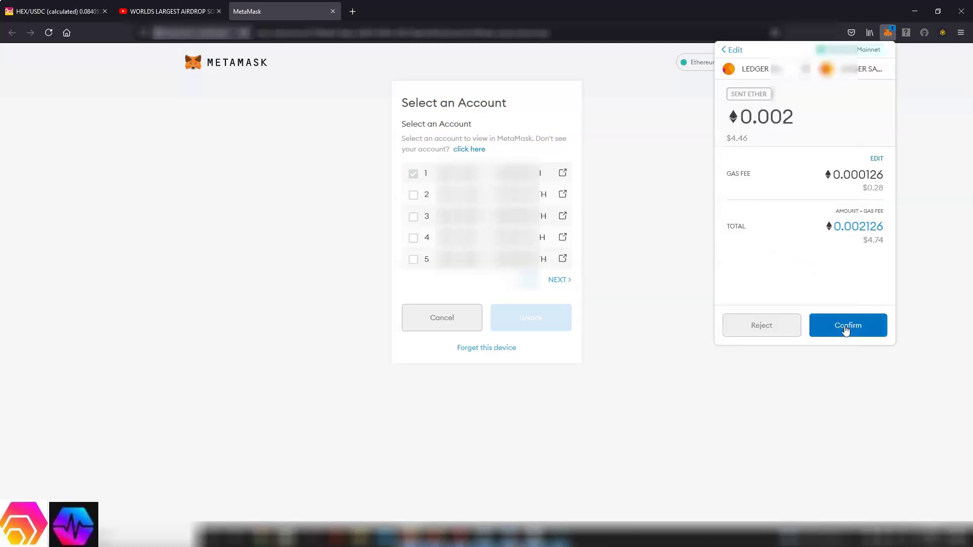
Confirm the 0.002 ETH test send so it goes to the Ledger for signing
{"action": "left_click", "coordinate": [926, 228]}
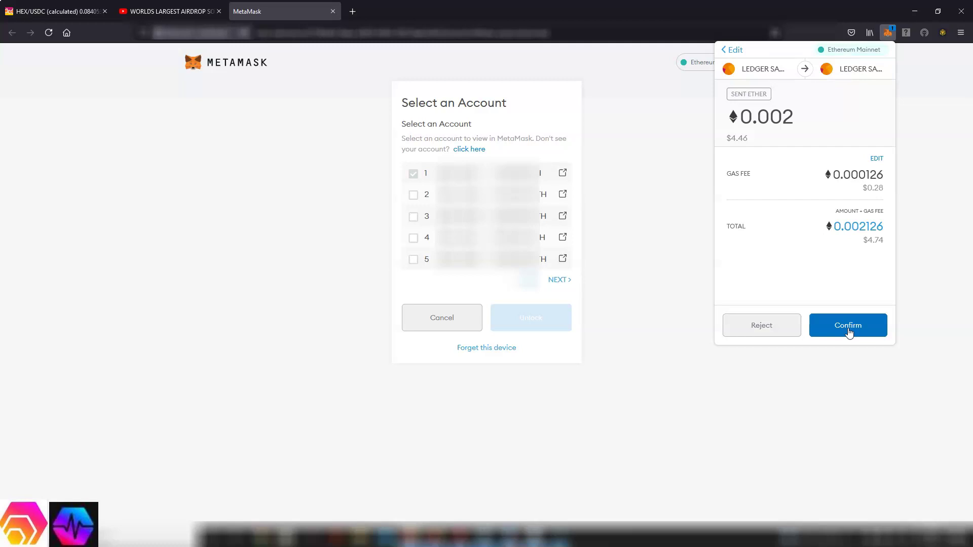
{"action": "left_click", "coordinate": [849, 329]}
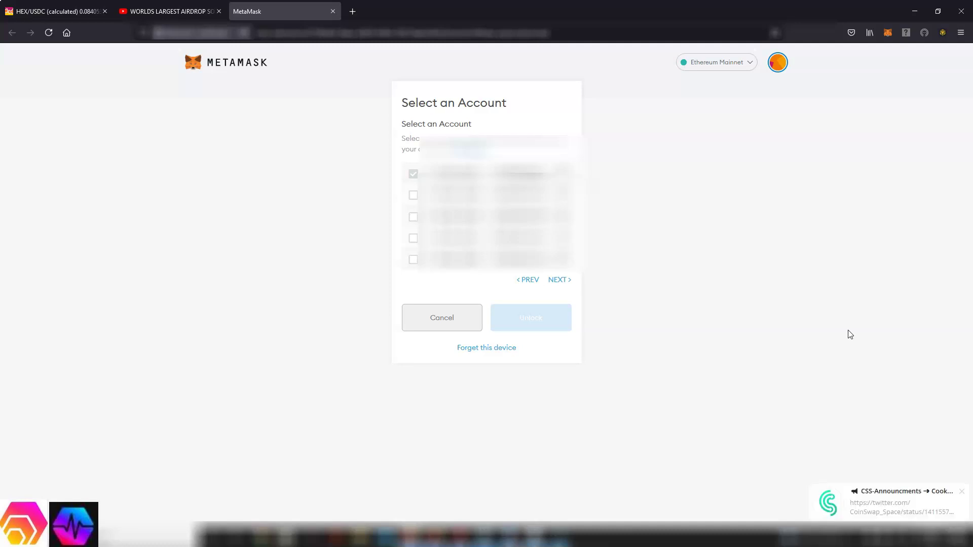
Cancel the Ledger account selection and check Activity for the failed 0.001 ETH send
{"action": "left_click", "coordinate": [886, 32]}
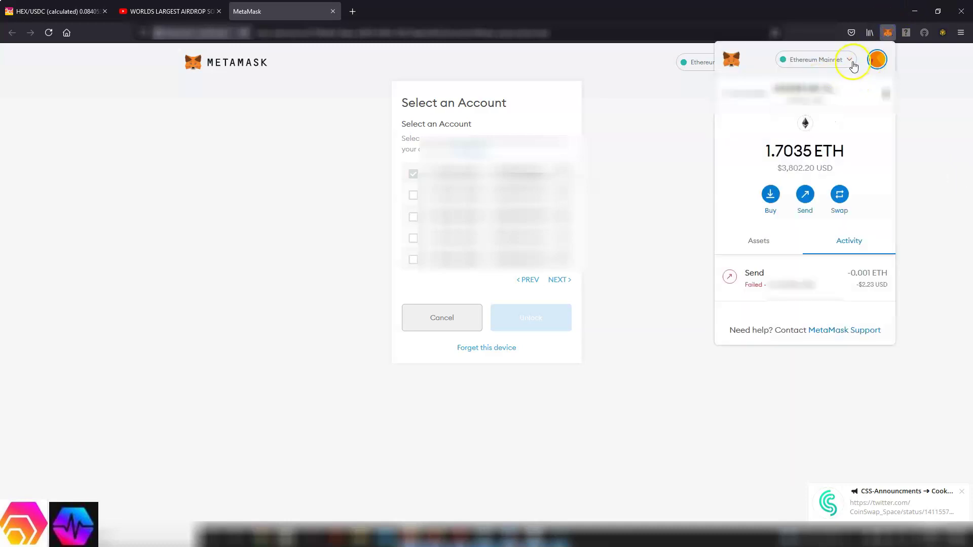
{"action": "left_click", "coordinate": [878, 60]}
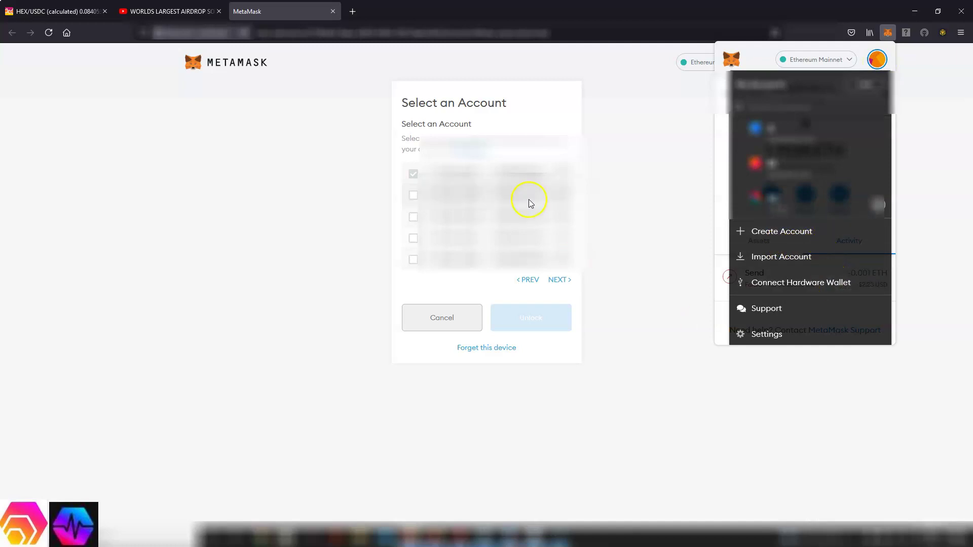
{"action": "left_click", "coordinate": [631, 199]}
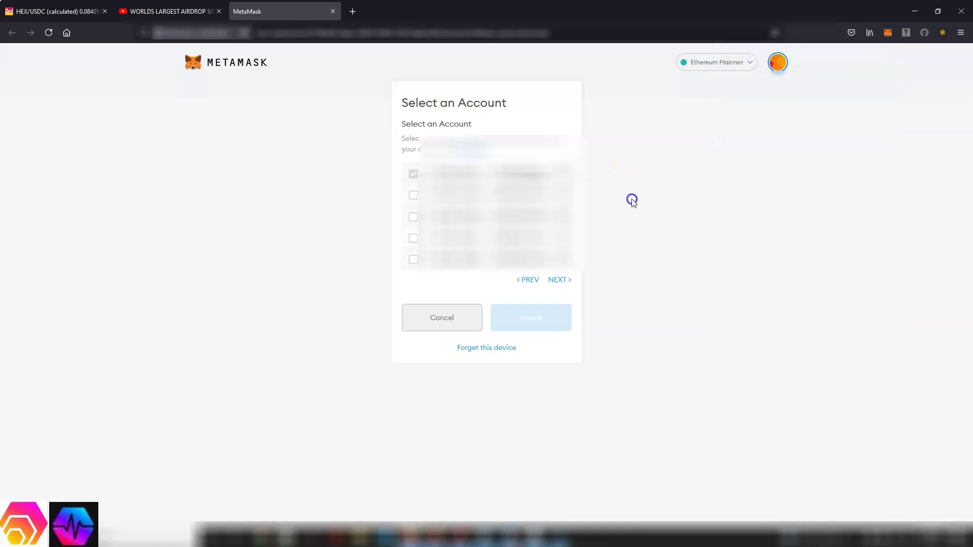
{"action": "left_click", "coordinate": [427, 323]}
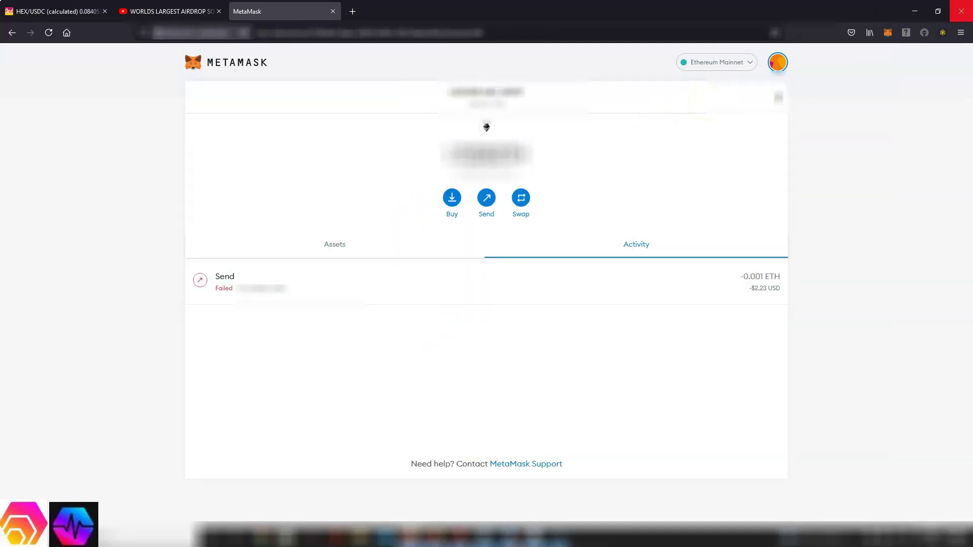
{"action": "left_click", "coordinate": [888, 32]}
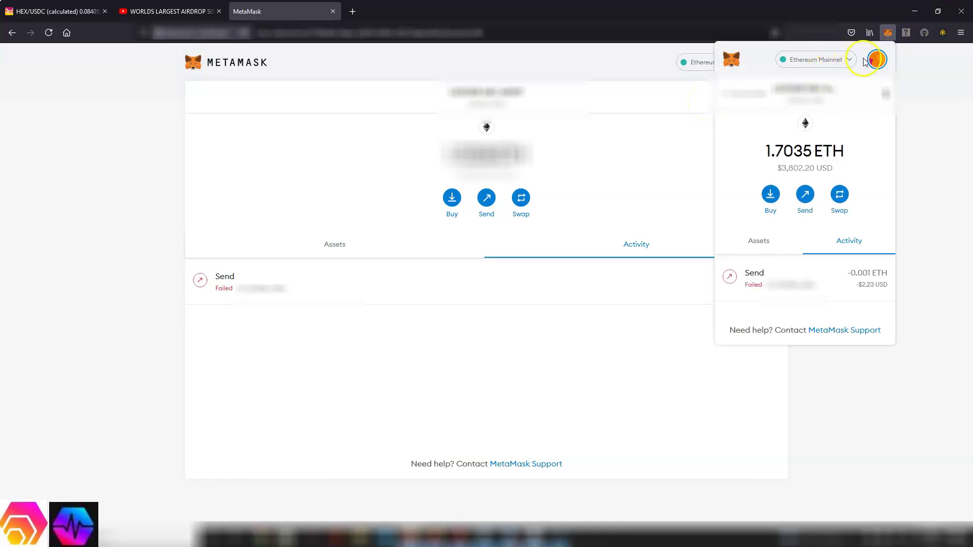
Begin Connect Hardware Wallet from the account menu, then cancel back to the 0.001 ETH Send in Activity
{"action": "left_click", "coordinate": [878, 60]}
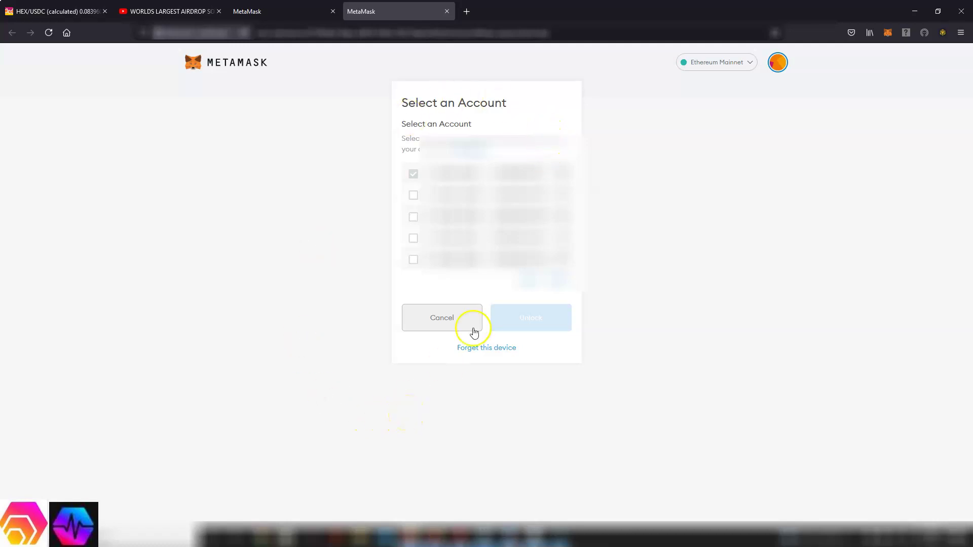
{"action": "left_click", "coordinate": [443, 322]}
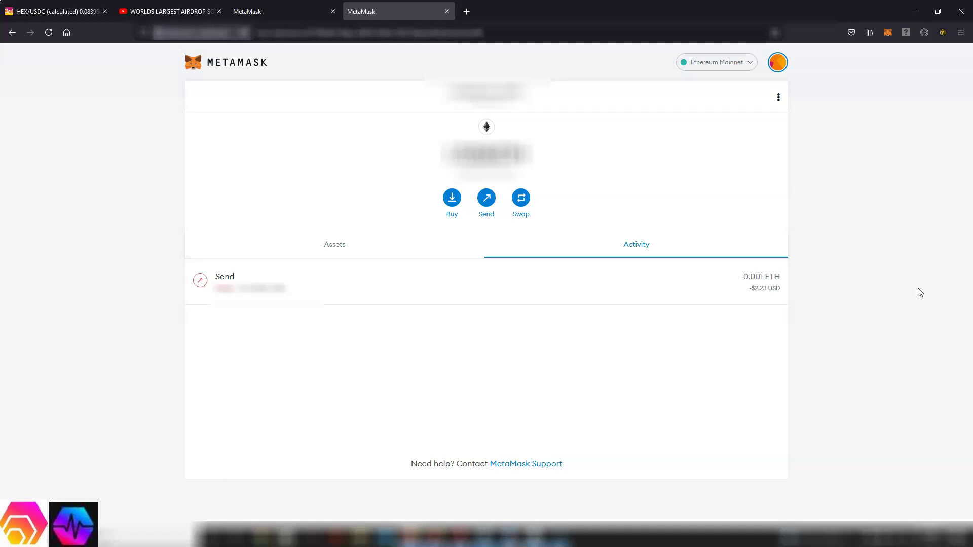
{"action": "left_click", "coordinate": [922, 281]}
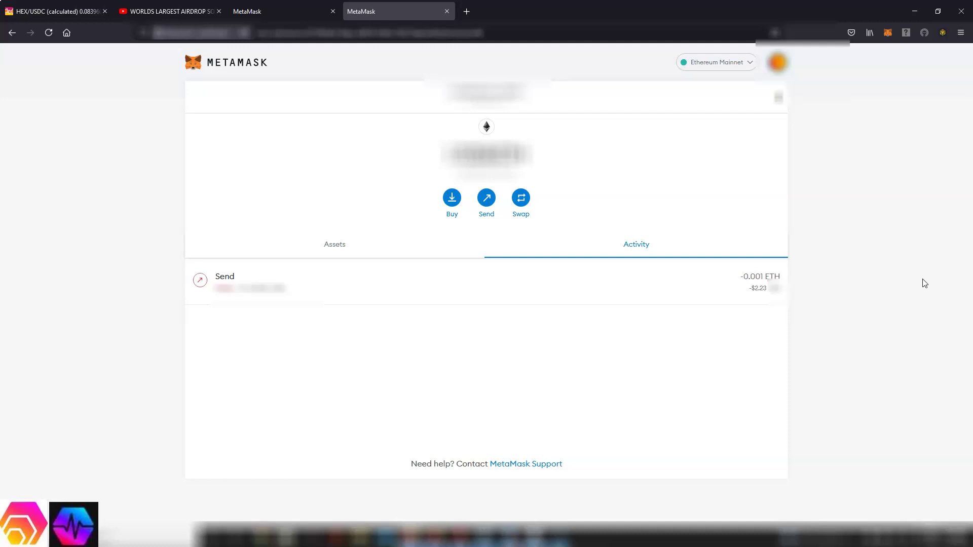
{"action": "left_click", "coordinate": [888, 33]}
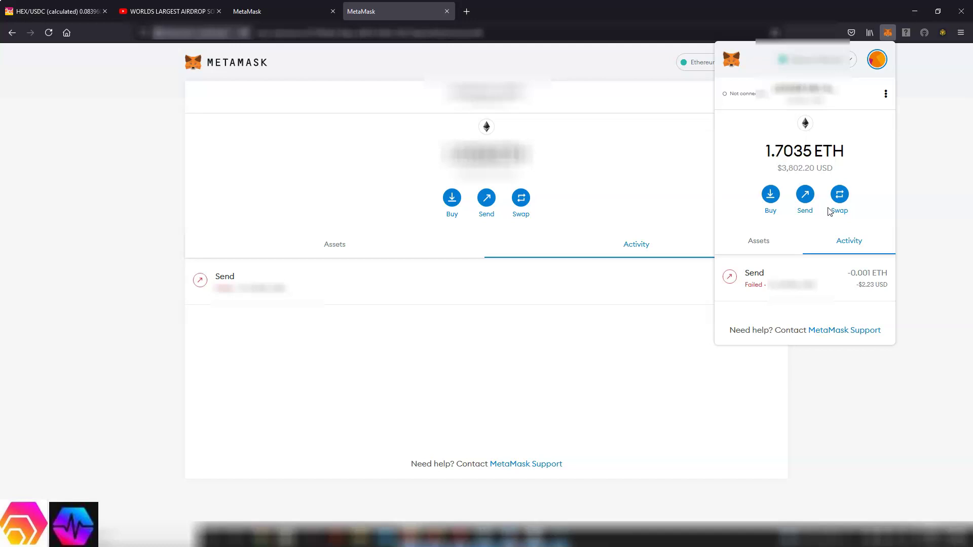
{"action": "left_click", "coordinate": [938, 167]}
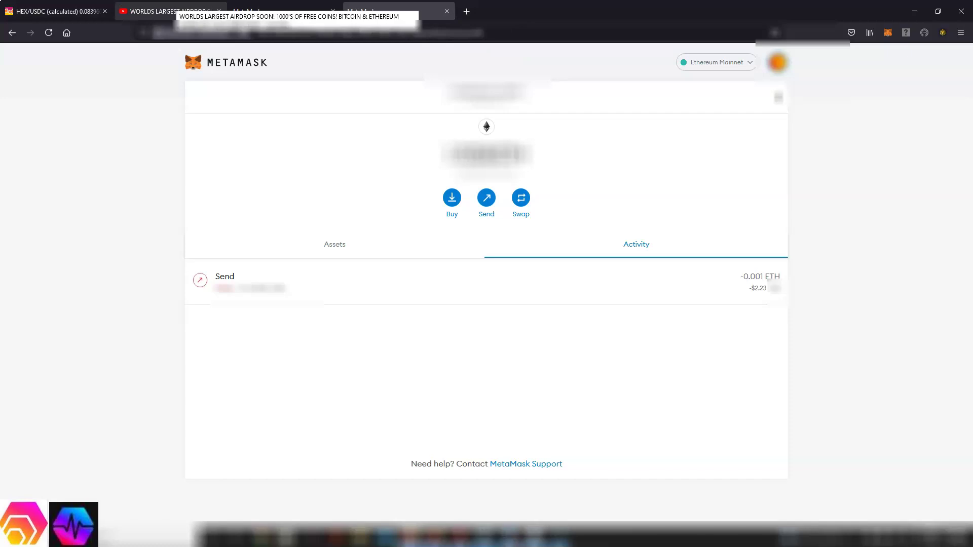
Glance at the YouTube airdrop livestream, then switch to the HEX/USDC 4h chart
{"action": "left_click", "coordinate": [167, 11]}
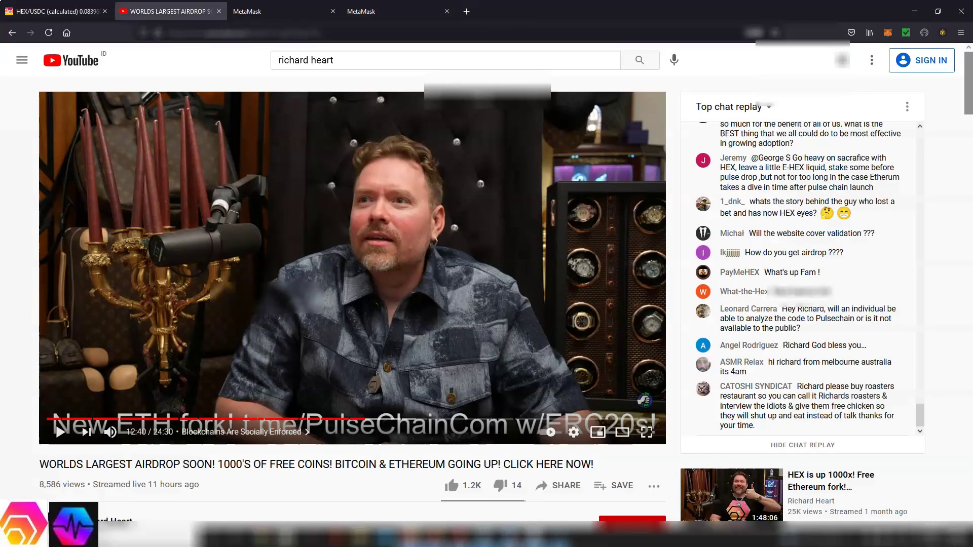
{"action": "left_click", "coordinate": [21, 160]}
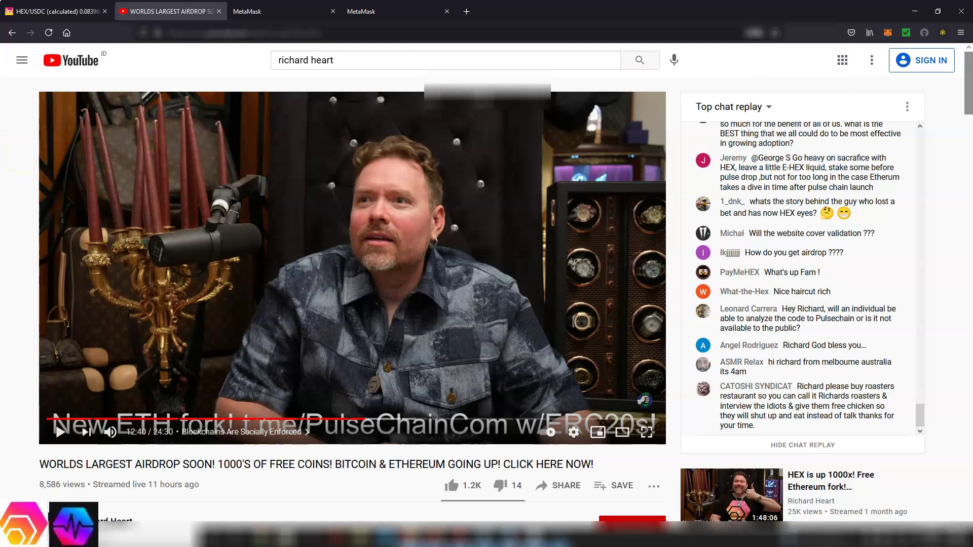
{"action": "left_click", "coordinate": [56, 11]}
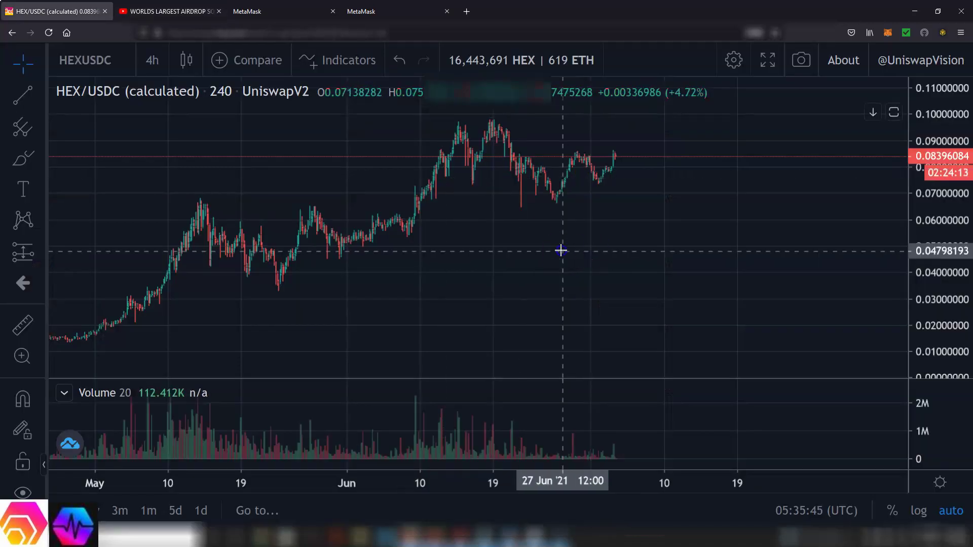
Pan and zoom out the HEX/USDC 4h chart to cover February through the July highs
{"action": "left_click_drag", "start_coordinate": [623, 252], "coordinate": [566, 251]}
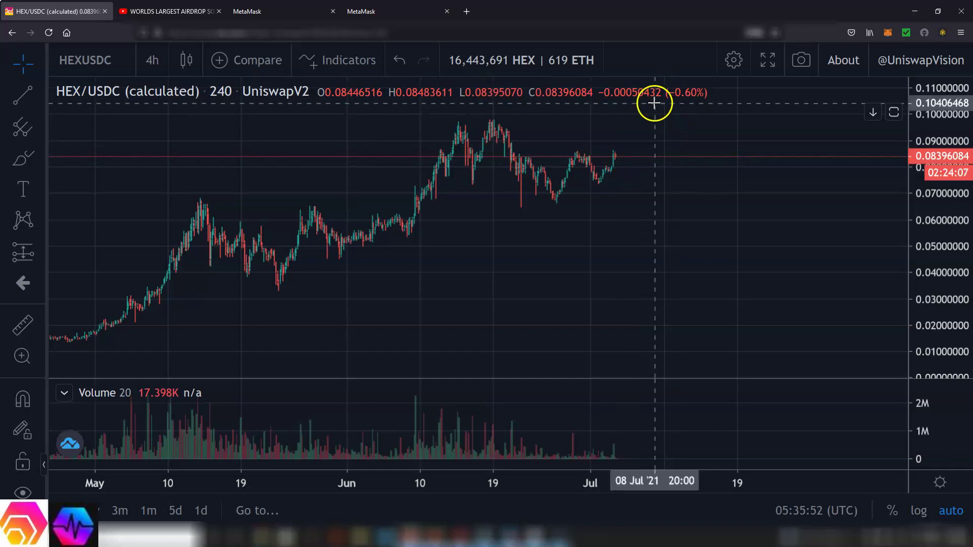
{"action": "left_click_drag", "start_coordinate": [689, 129], "coordinate": [747, 226]}
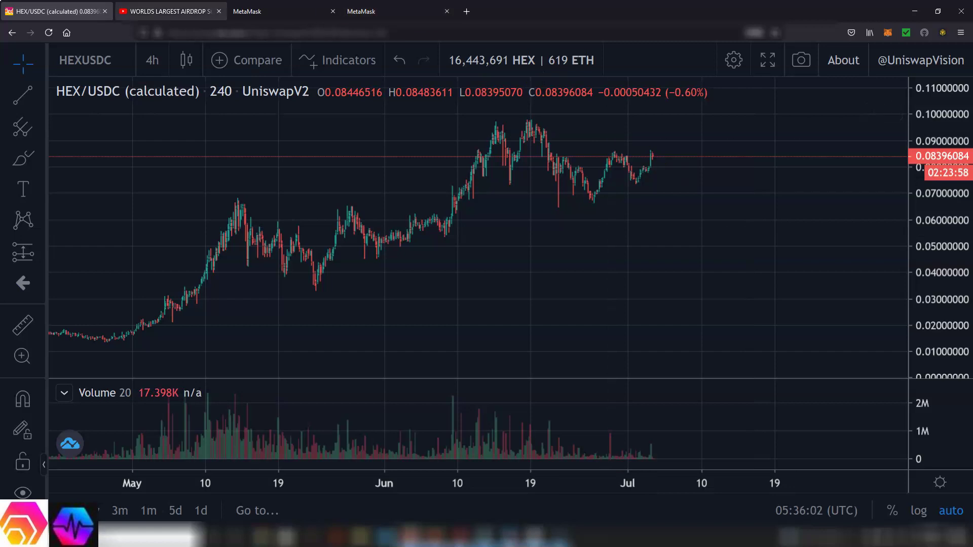
{"action": "scroll", "coordinate": [354, 195], "scroll_direction": "down", "scroll_amount": 3}
{"action": "scroll", "coordinate": [355, 196], "scroll_direction": "down", "scroll_amount": 5}
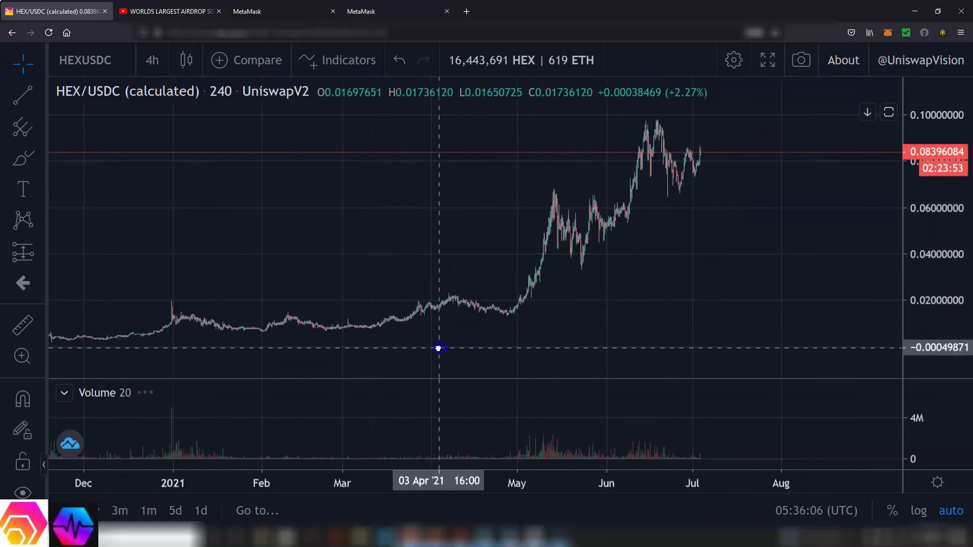
{"action": "left_click_drag", "start_coordinate": [715, 282], "coordinate": [515, 317]}
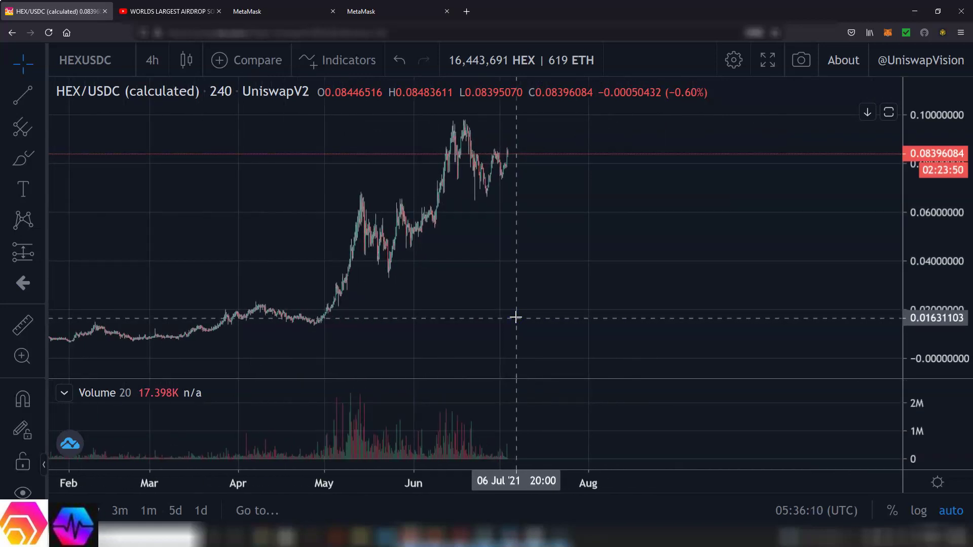